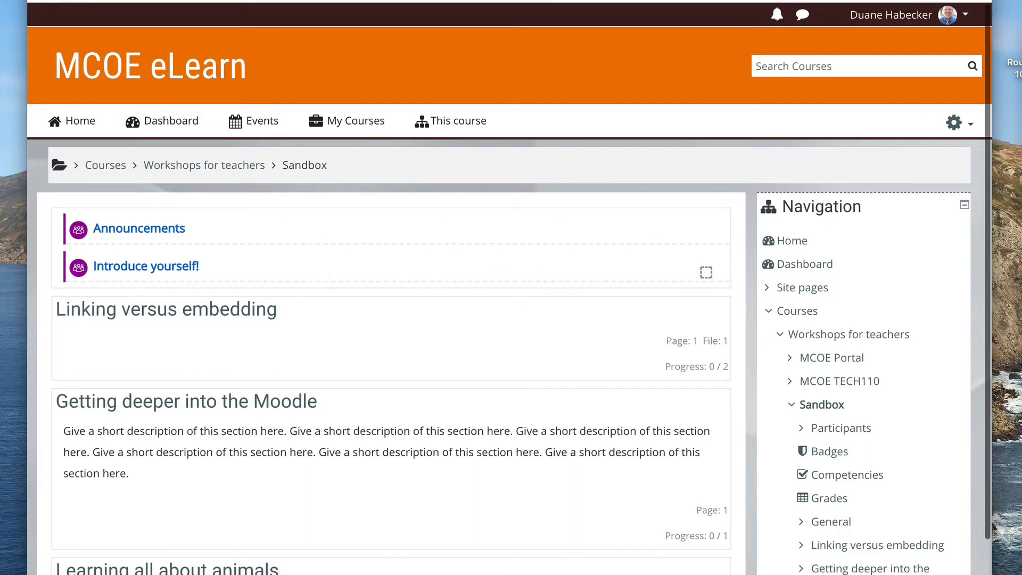
Step: Turn on editing for the Sandbox course and add an Assignment activity to the "Learning all about animals" section
click(953, 123)
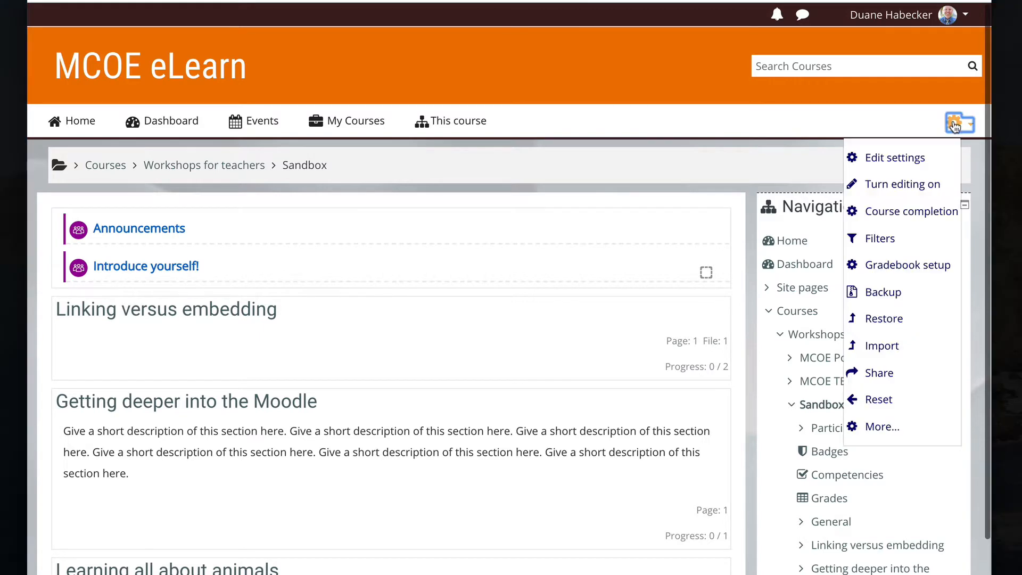
click(875, 187)
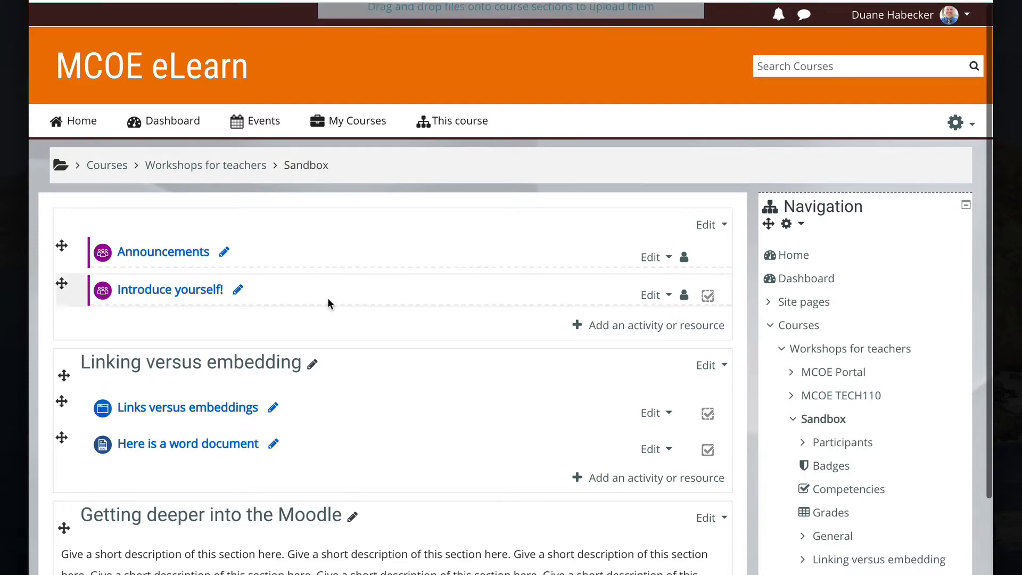
scroll(328, 298, down, 10)
scroll(327, 298, up, 3)
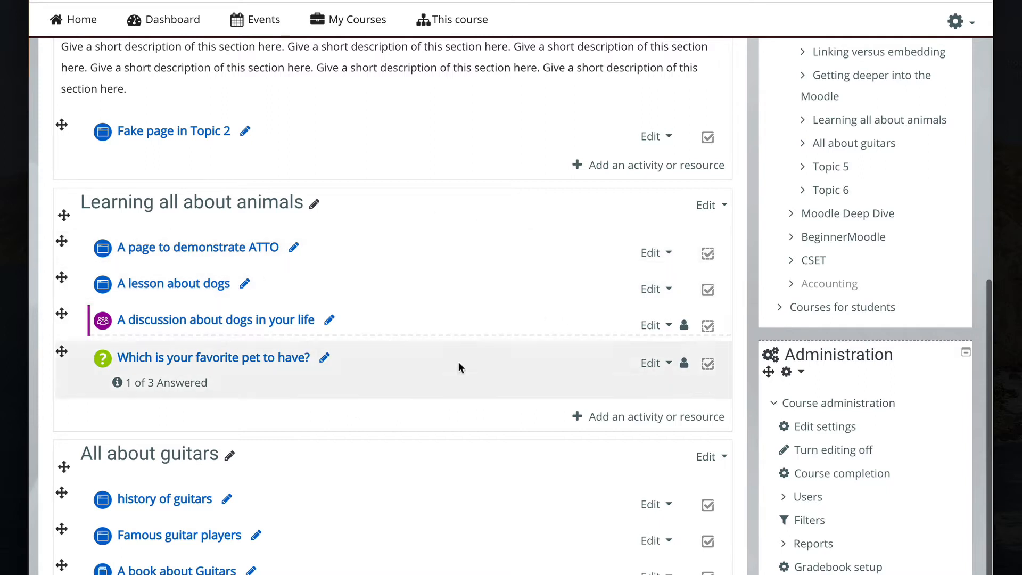
scroll(640, 415, up, 1)
click(642, 424)
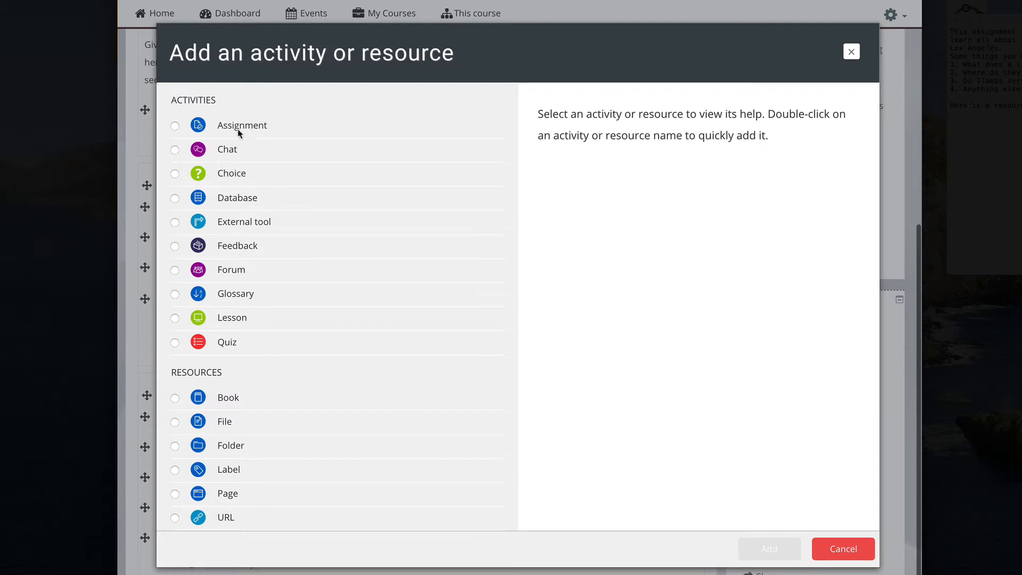
click(176, 127)
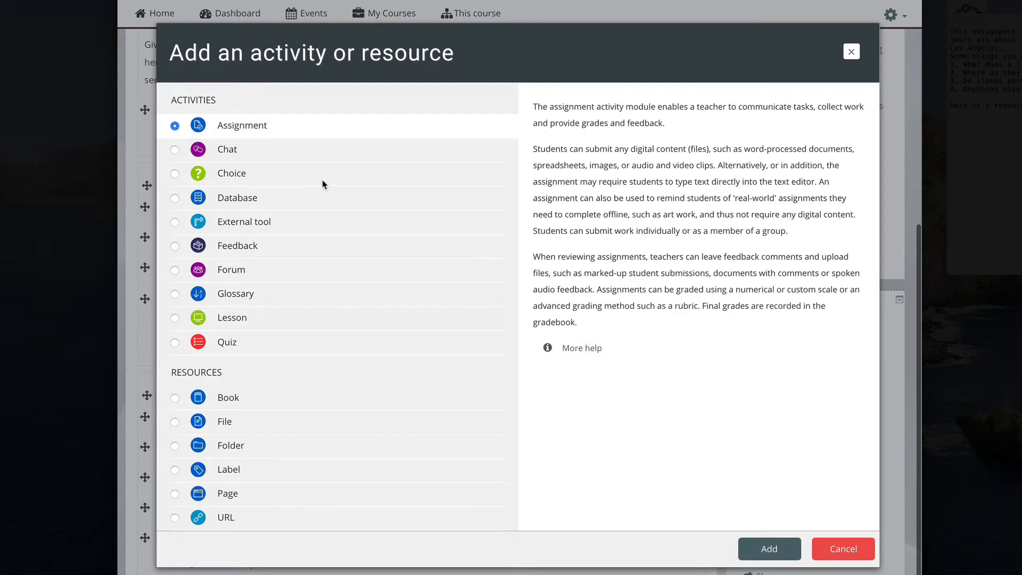
drag(533, 107, 621, 305)
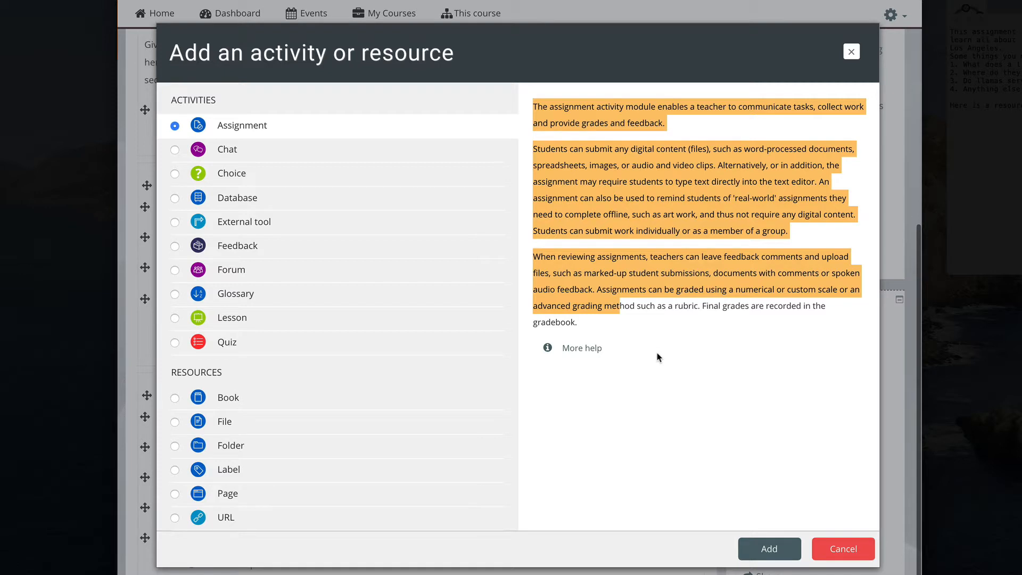
click(774, 550)
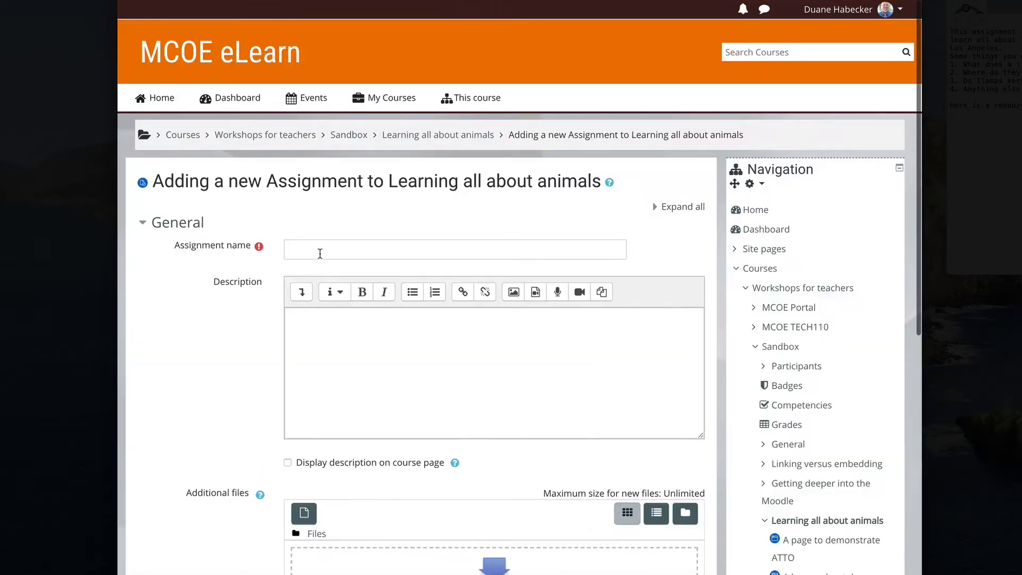
Step: Name the new assignment "Learn about llamas"
click(320, 249)
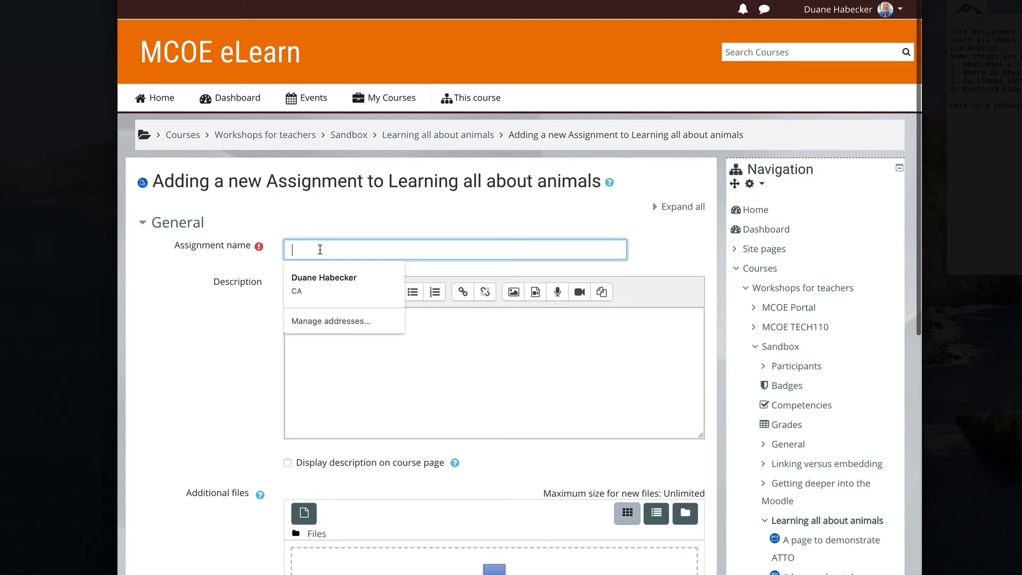
text(Learn about )
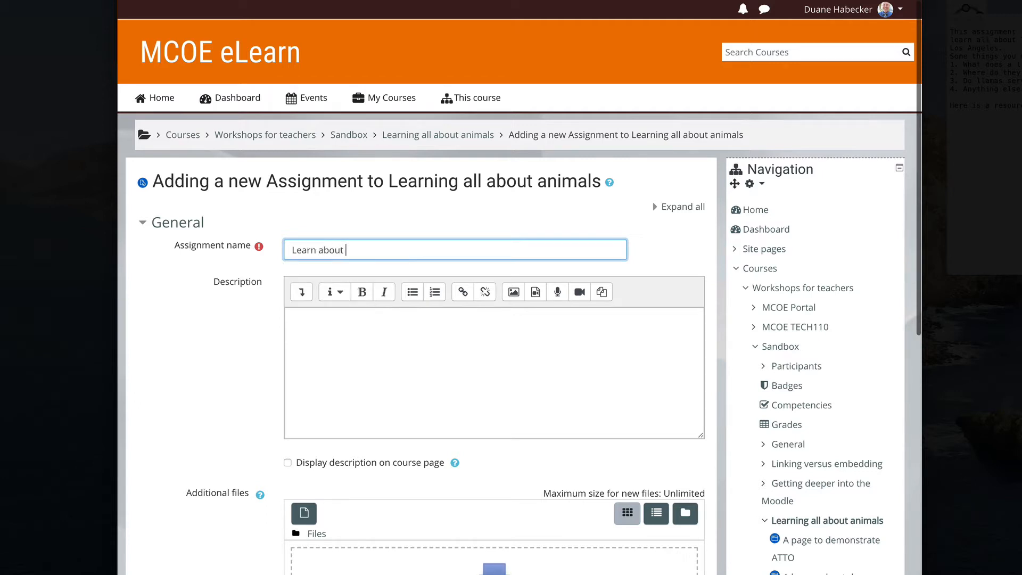
text(llams)
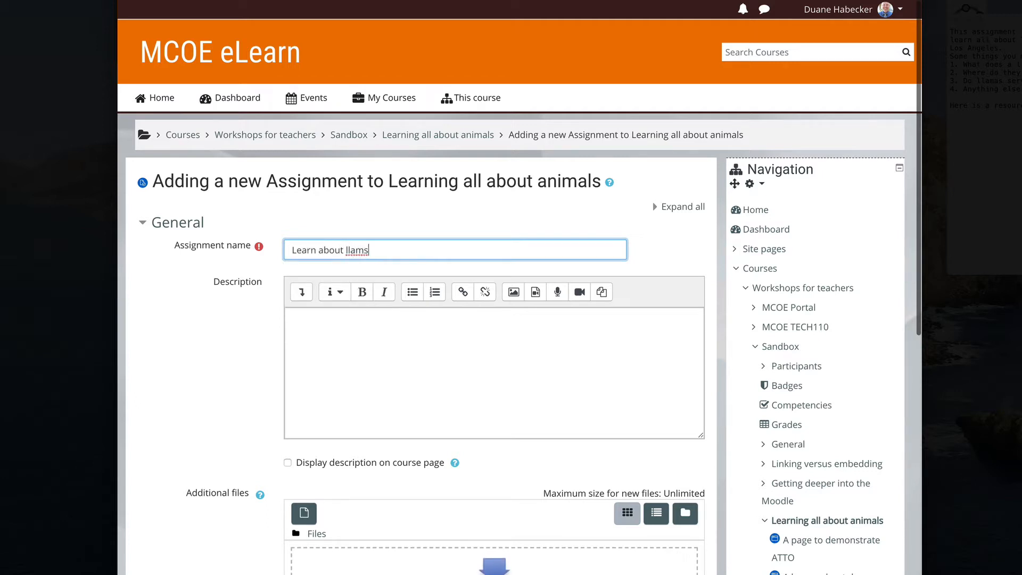
key(BackSpace)
text(as)
Step: Copy the prepared llama assignment instructions from the text editor window into the assignment's description
click(1019, 183)
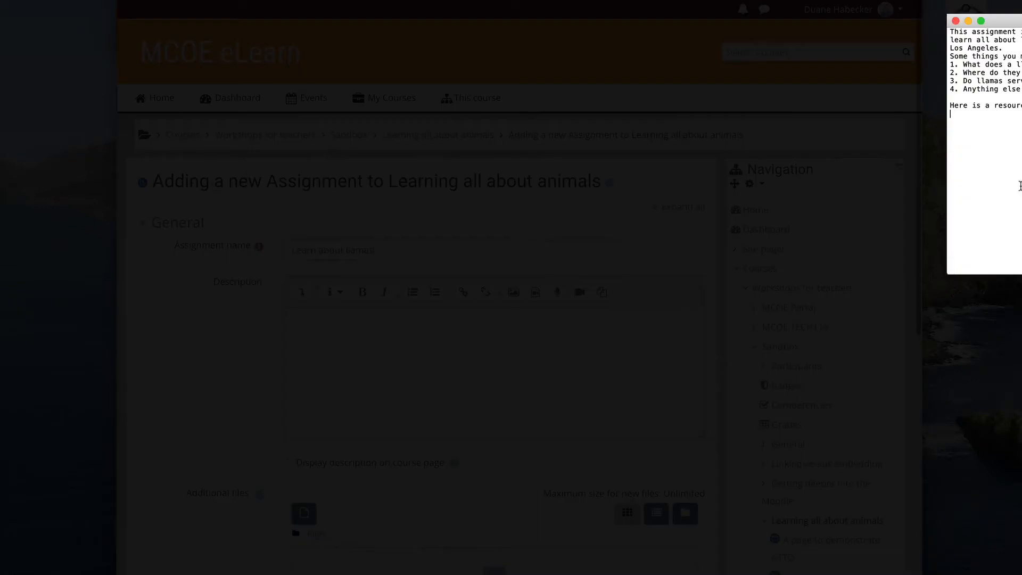
click(443, 376)
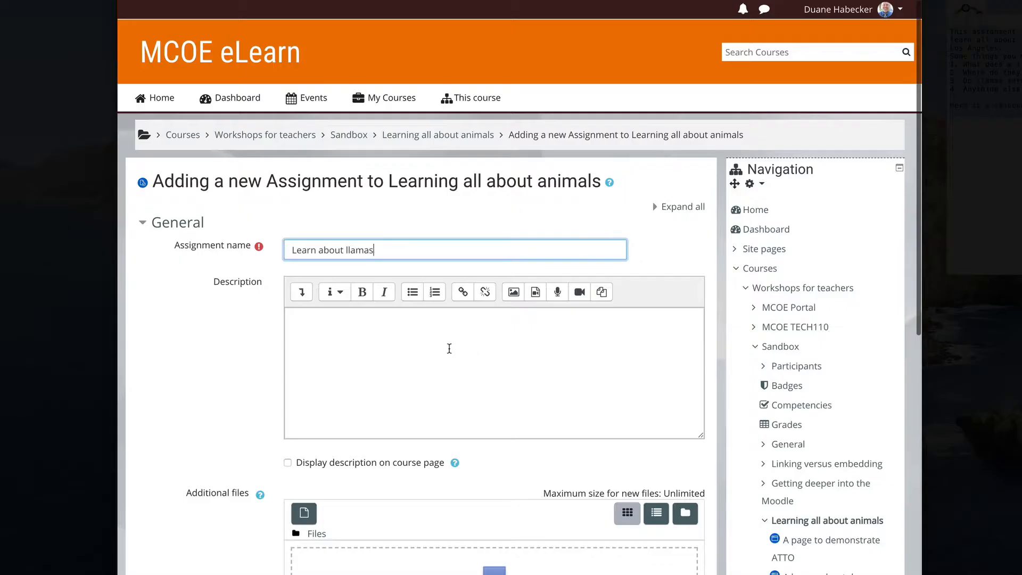
key(super+v)
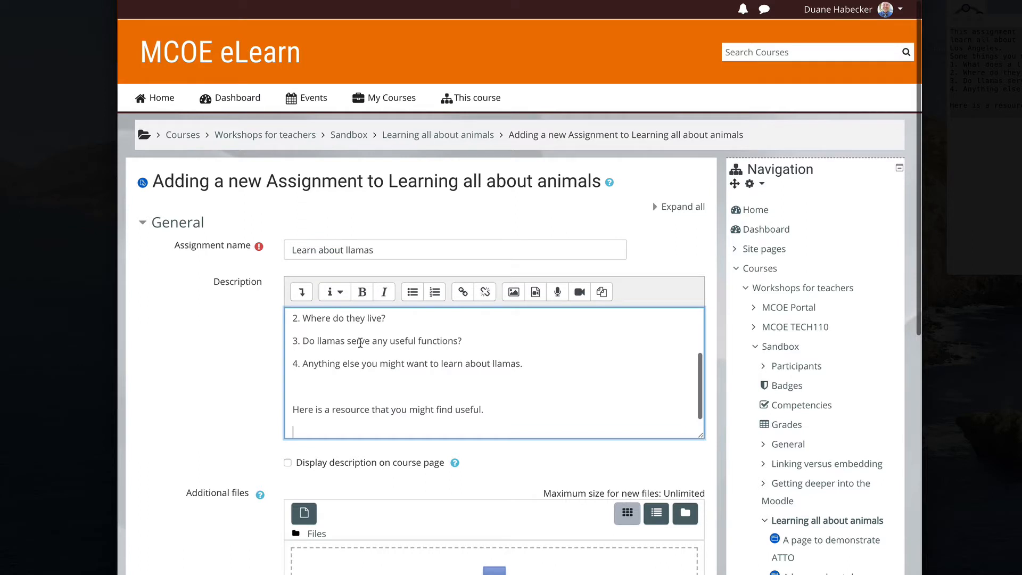
scroll(351, 346, up, 3)
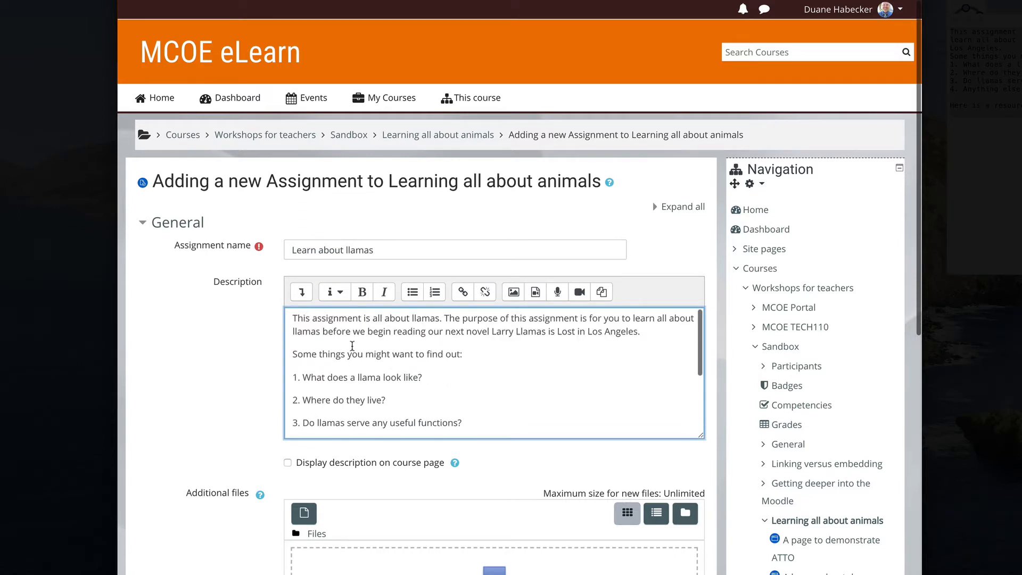
scroll(351, 349, down, 3)
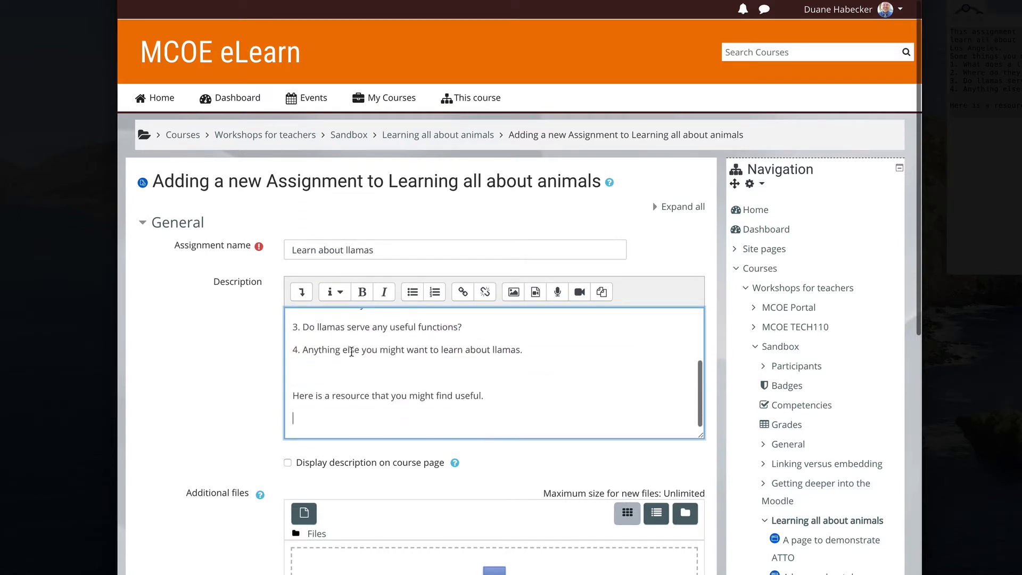
scroll(351, 351, up, 4)
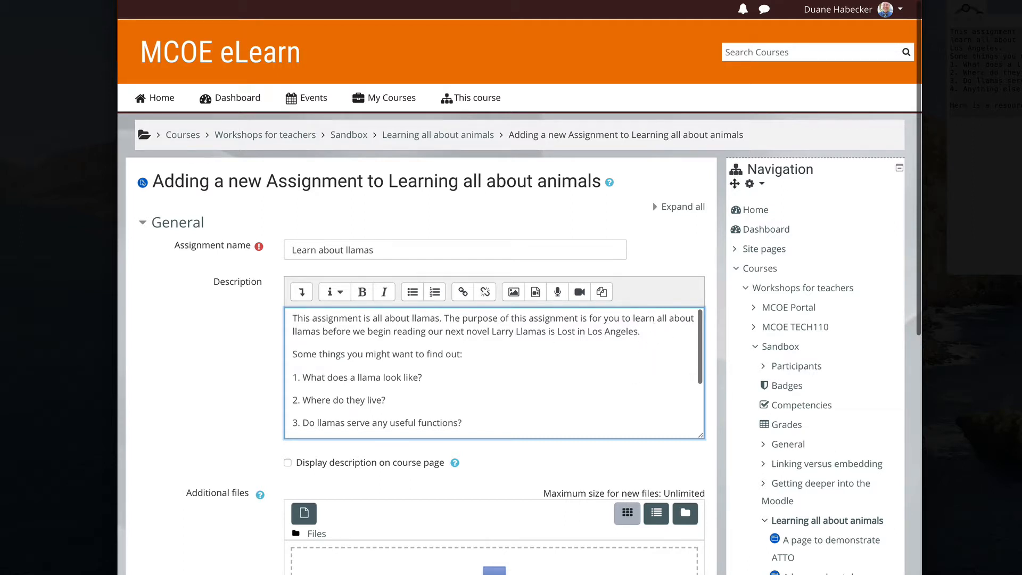
Step: Insert the llama picture after the description's first paragraph and give it the alternative text "llamas"
drag(655, 384, 645, 331)
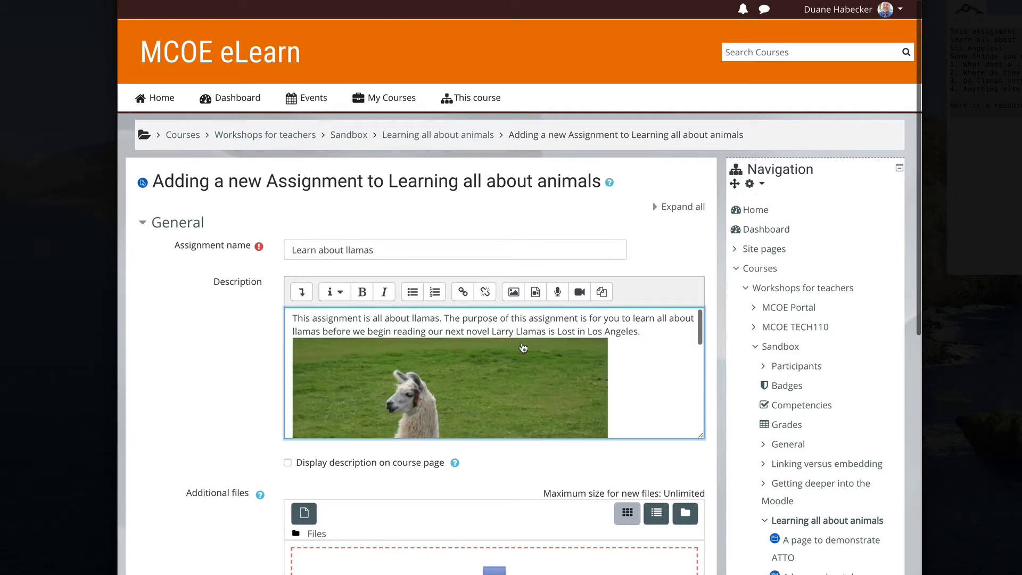
click(503, 367)
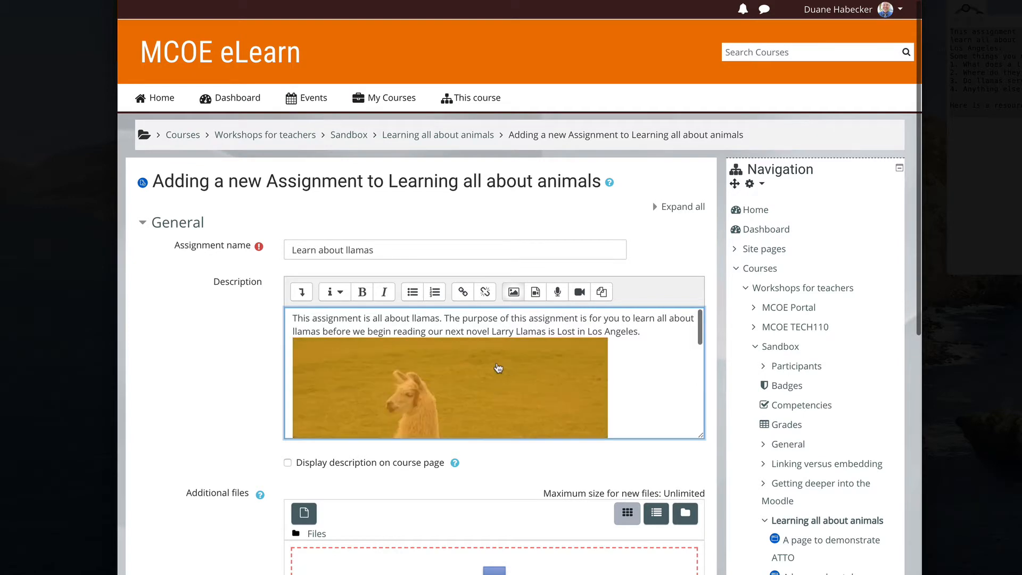
click(514, 293)
click(396, 292)
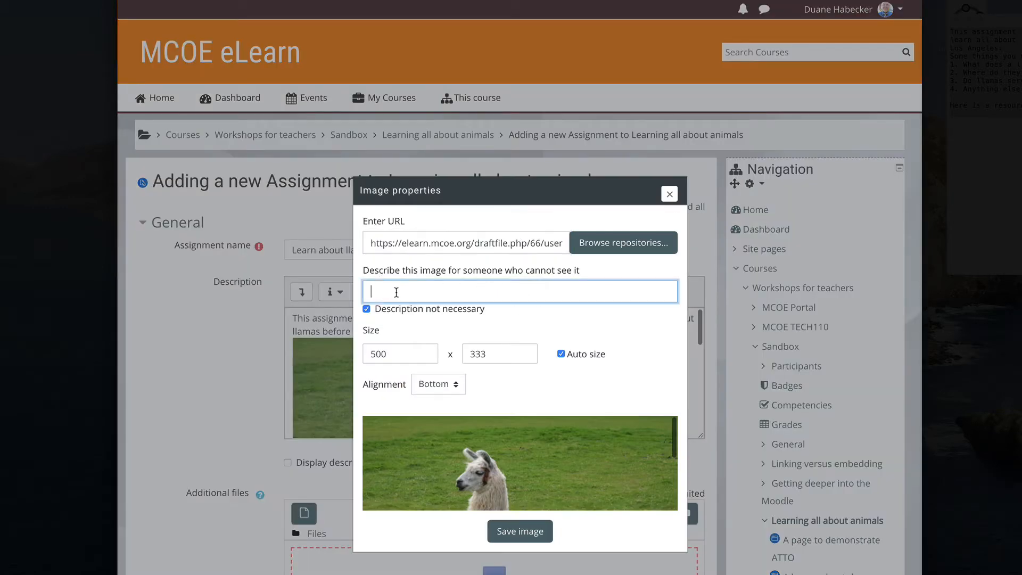
click(367, 309)
click(349, 304)
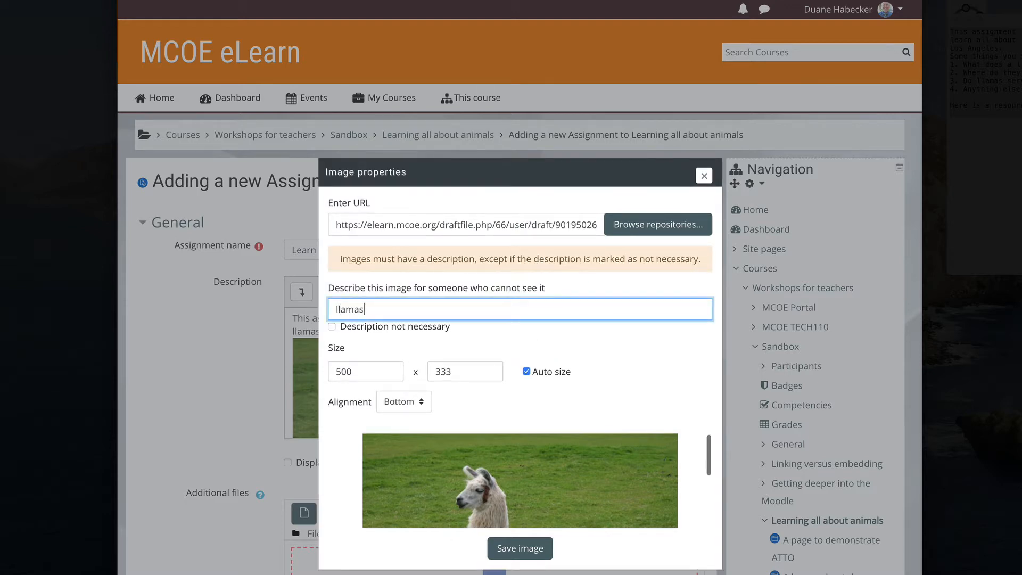
Step: Set the llama image's width to 250 with automatic sizing, align it to the right and save the image properties
click(407, 330)
double_click(382, 354)
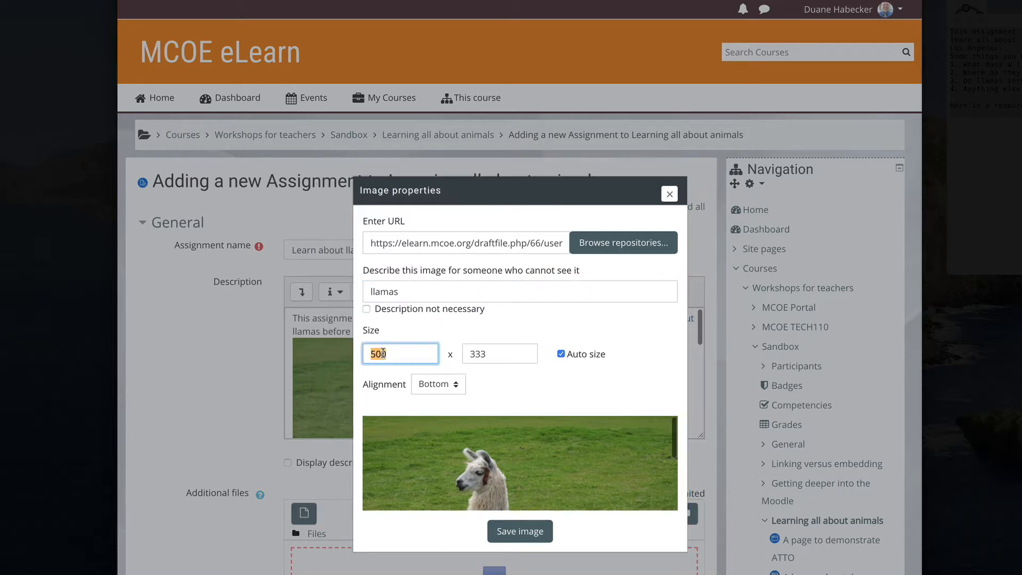
text(250)
click(450, 383)
click(428, 405)
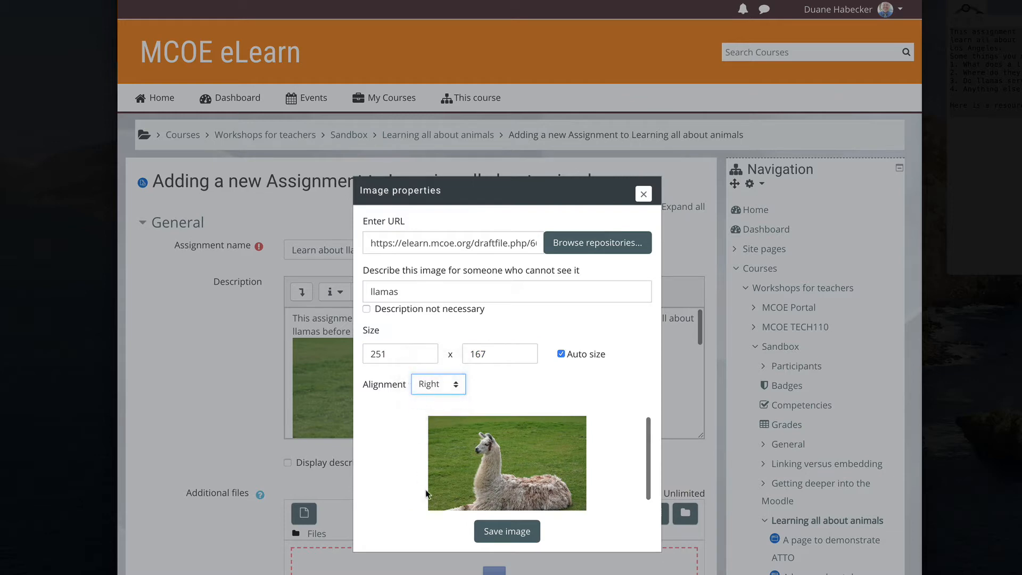
click(507, 530)
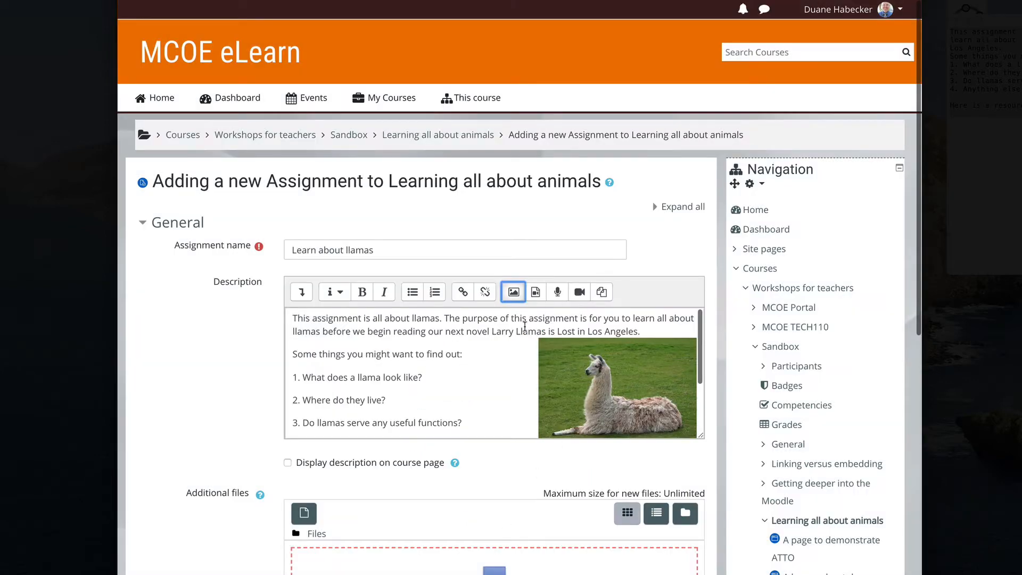
Step: Remove the blank line above "Here is a resource that you might find useful." in the description
scroll(366, 337, down, 3)
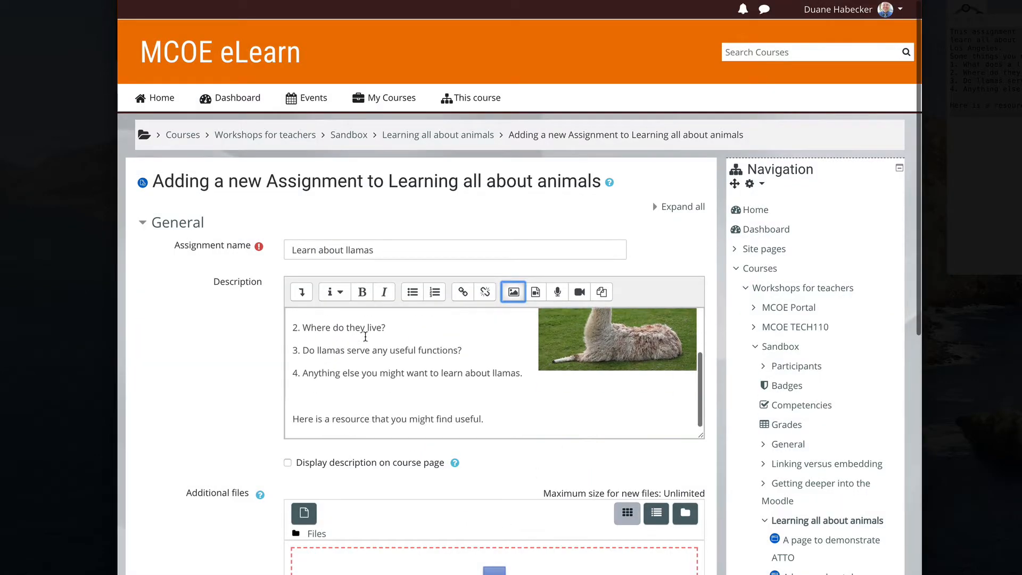
scroll(335, 399, up, 3)
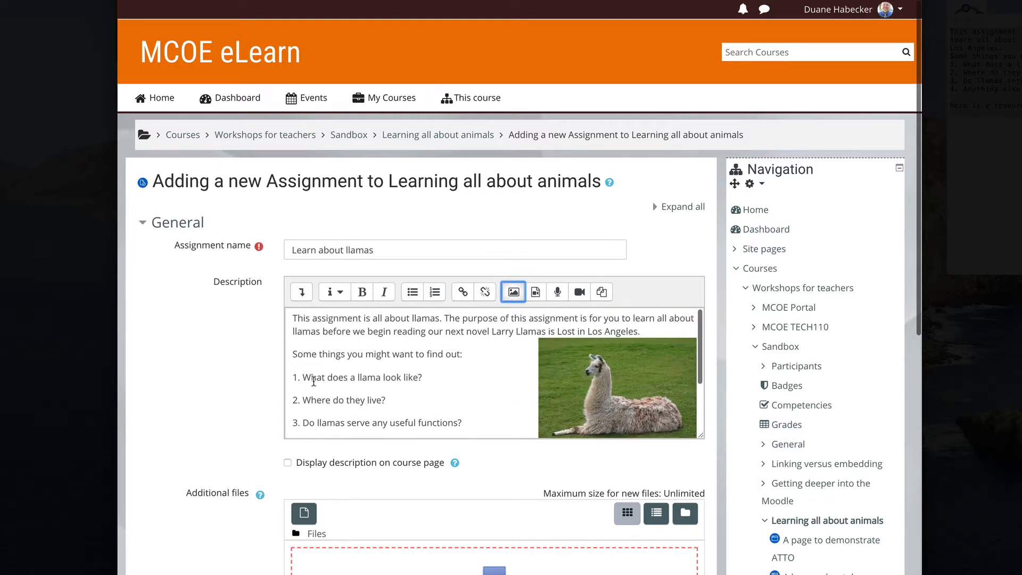
scroll(314, 382, down, 1)
scroll(314, 382, up, 1)
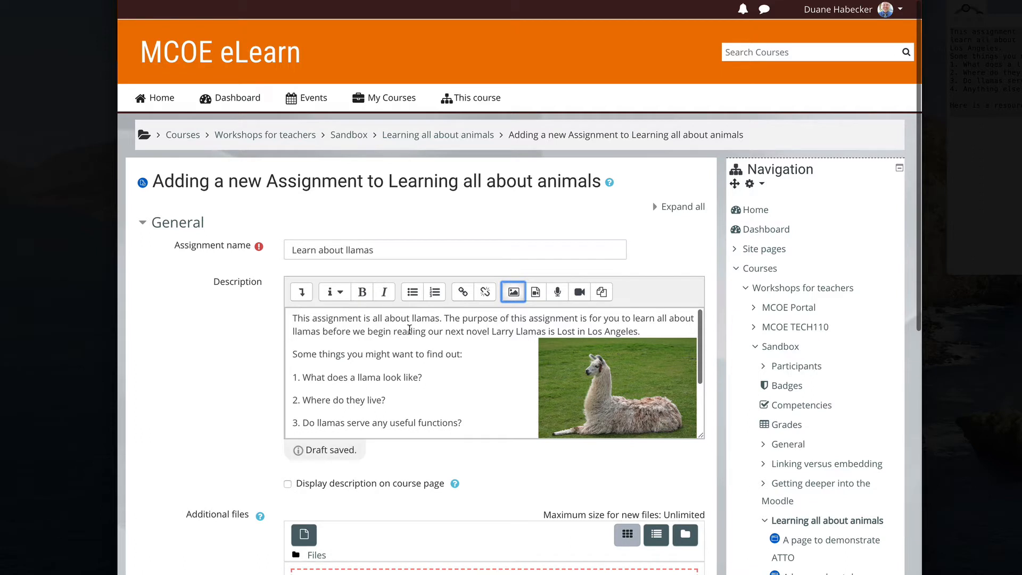
scroll(393, 351, down, 1)
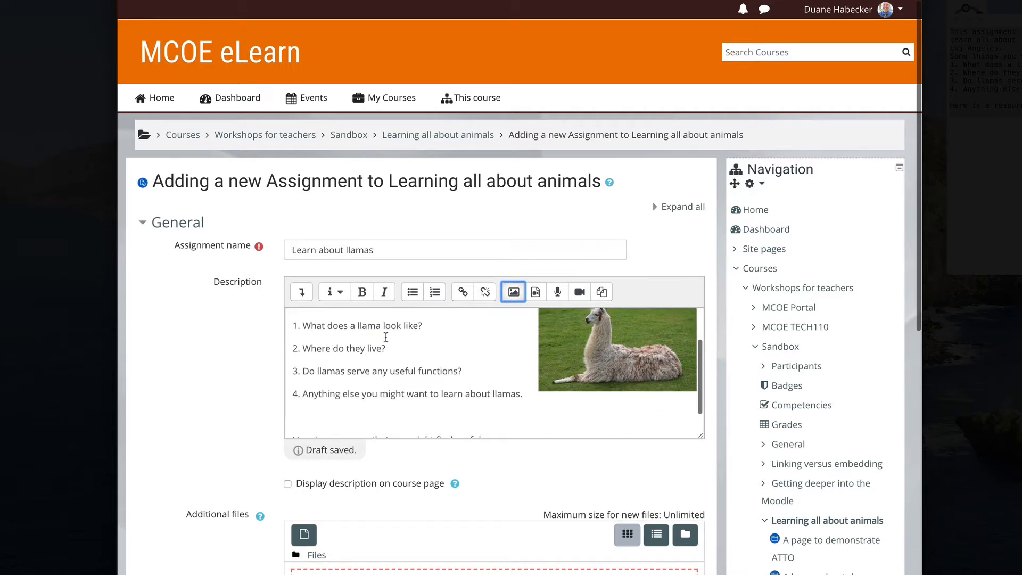
scroll(371, 354, down, 1)
click(308, 400)
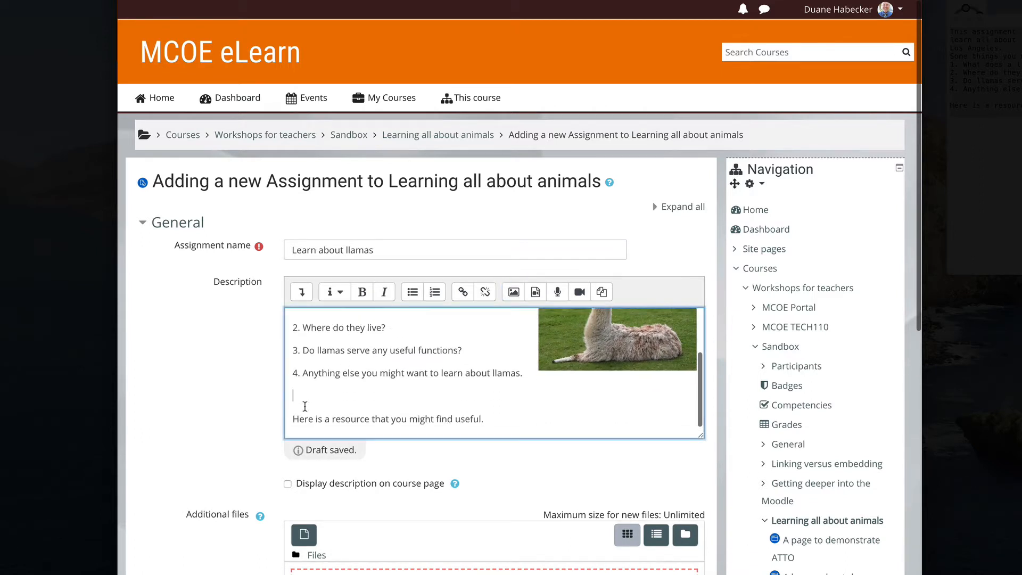
click(294, 420)
key(BackSpace)
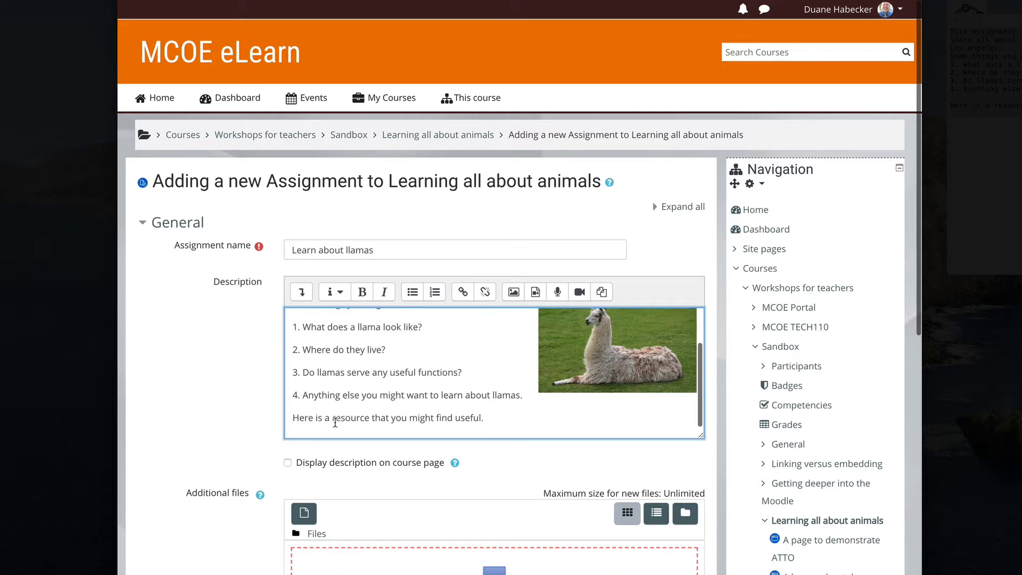
drag(332, 420, 481, 418)
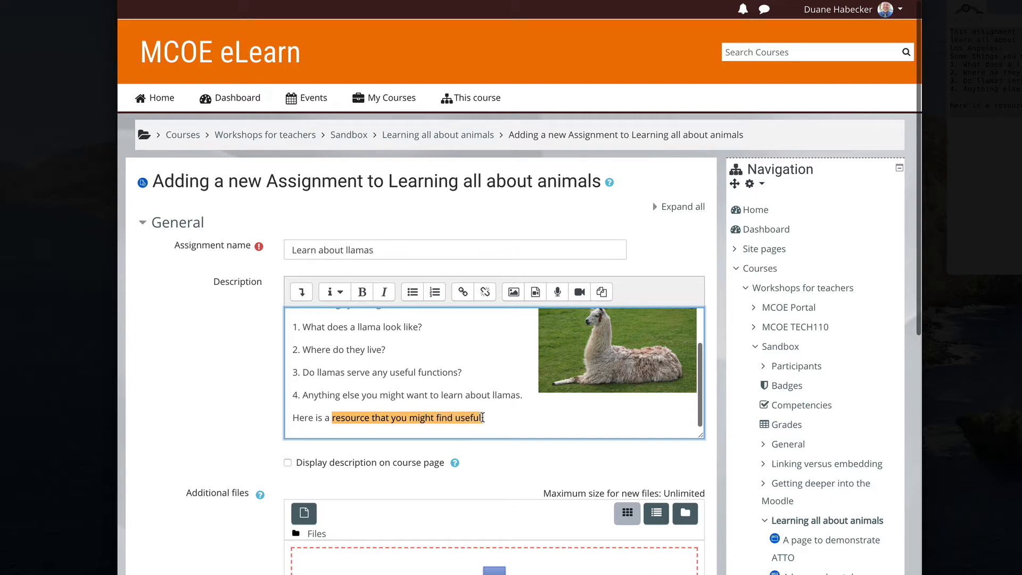
key(ctrl+b)
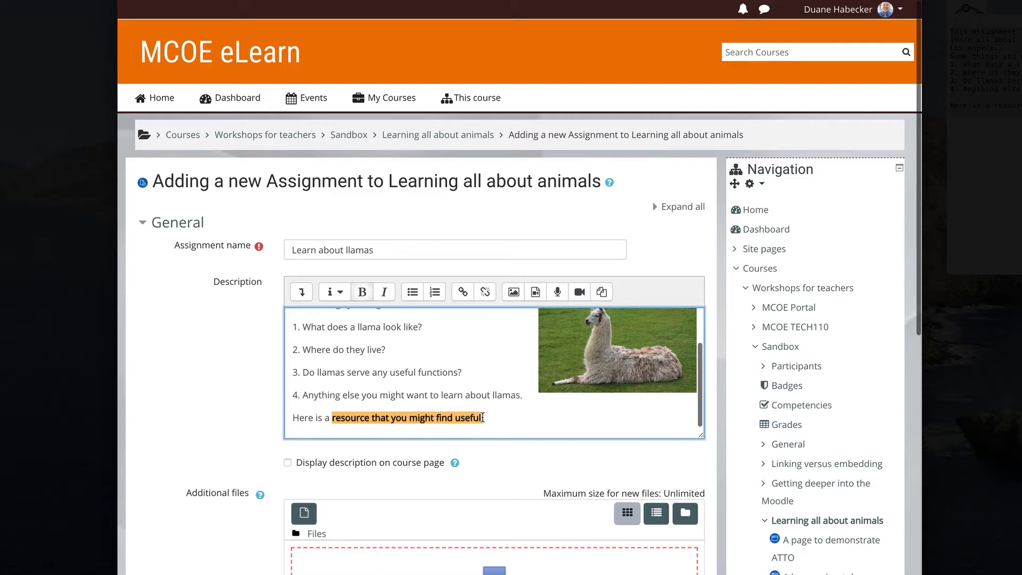
click(463, 292)
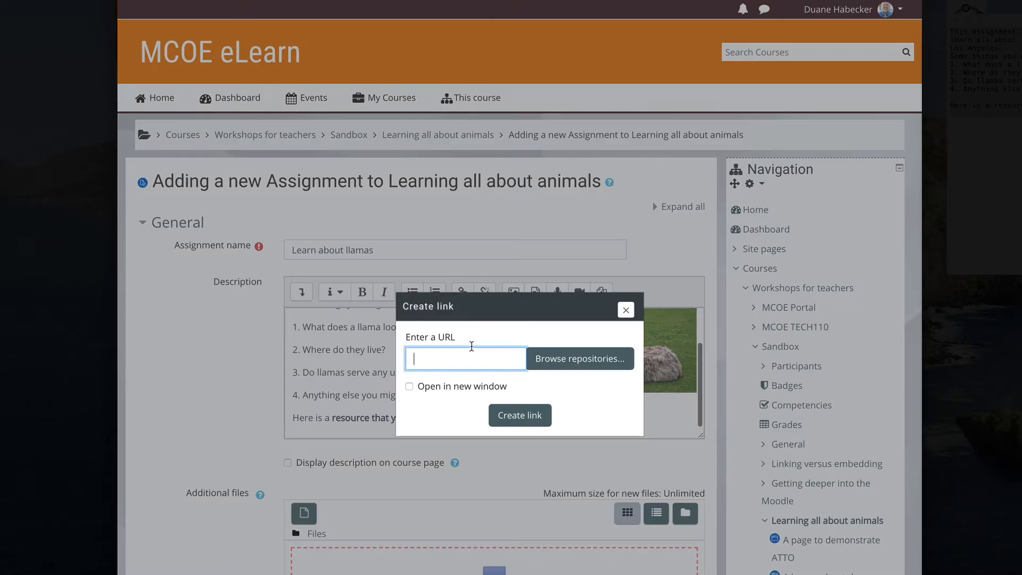
text(http:/)
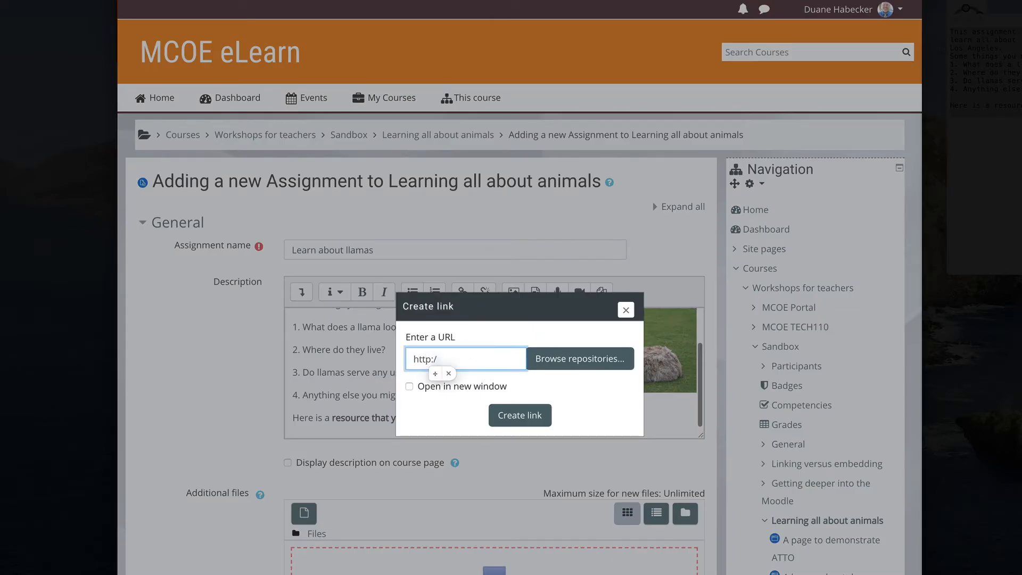
text(/)
text(www)
key(BackSpace)
key(BackSpace)
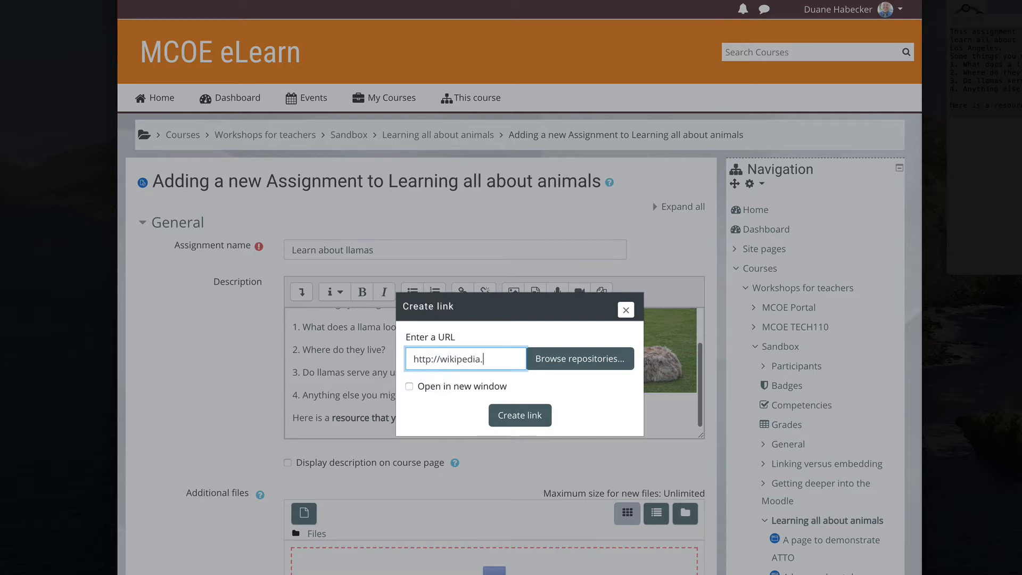
text(wikipedia.org)
click(408, 386)
click(521, 414)
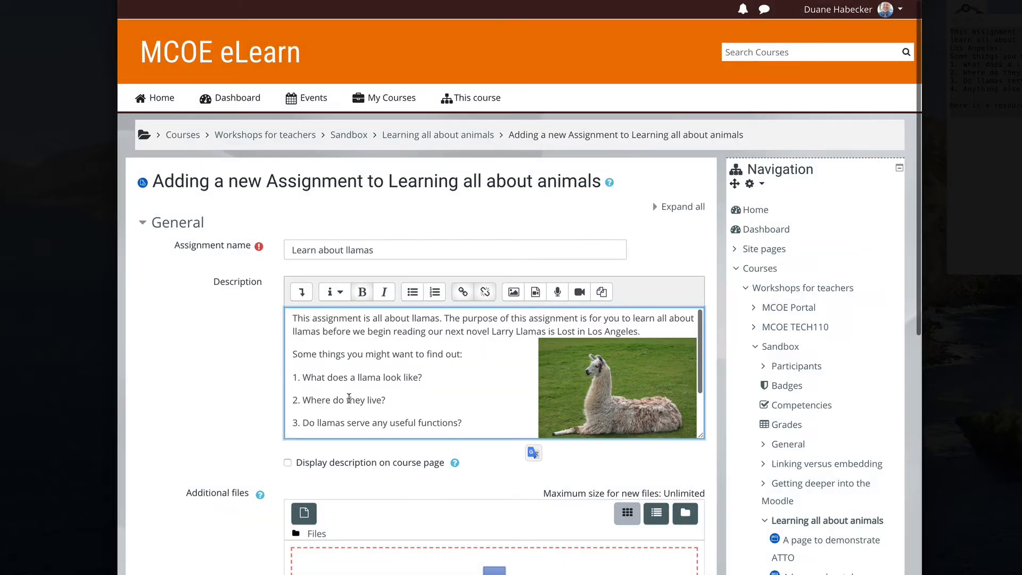
Step: Review the assignment's finished description, additional files area and availability dates
click(381, 396)
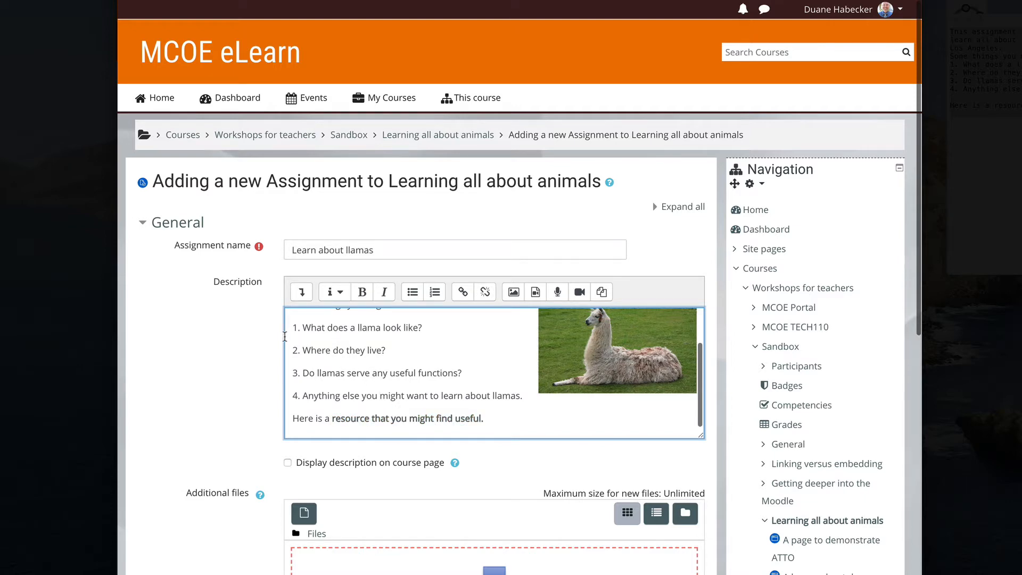
scroll(287, 337, down, 6)
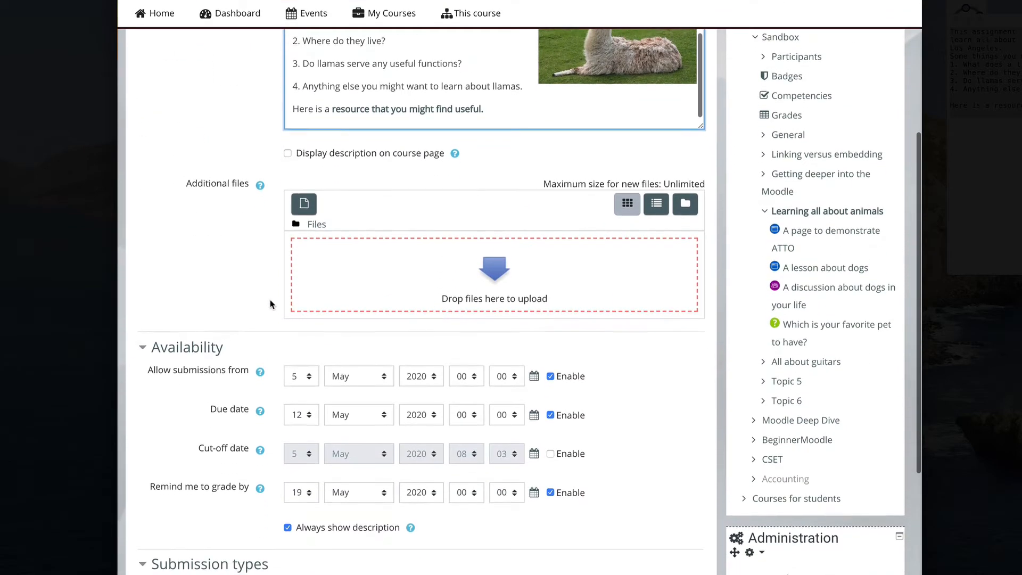
scroll(270, 303, up, 2)
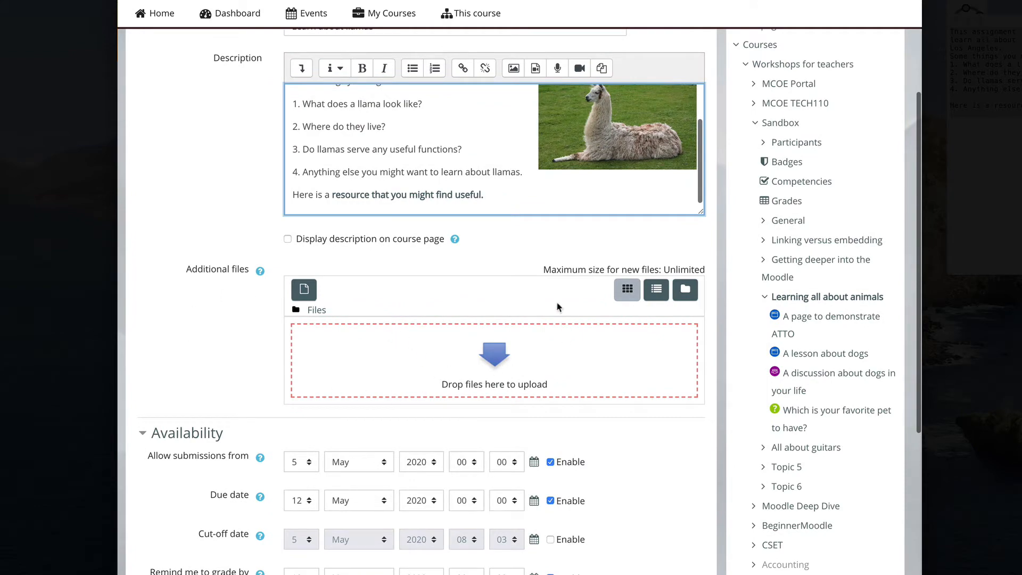
scroll(249, 215, up, 4)
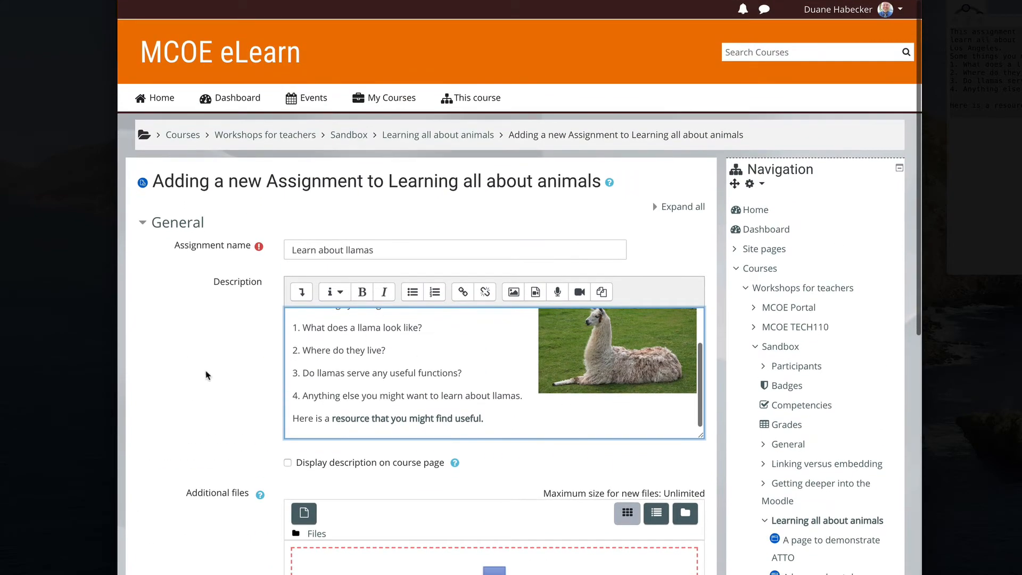
scroll(191, 394, down, 2)
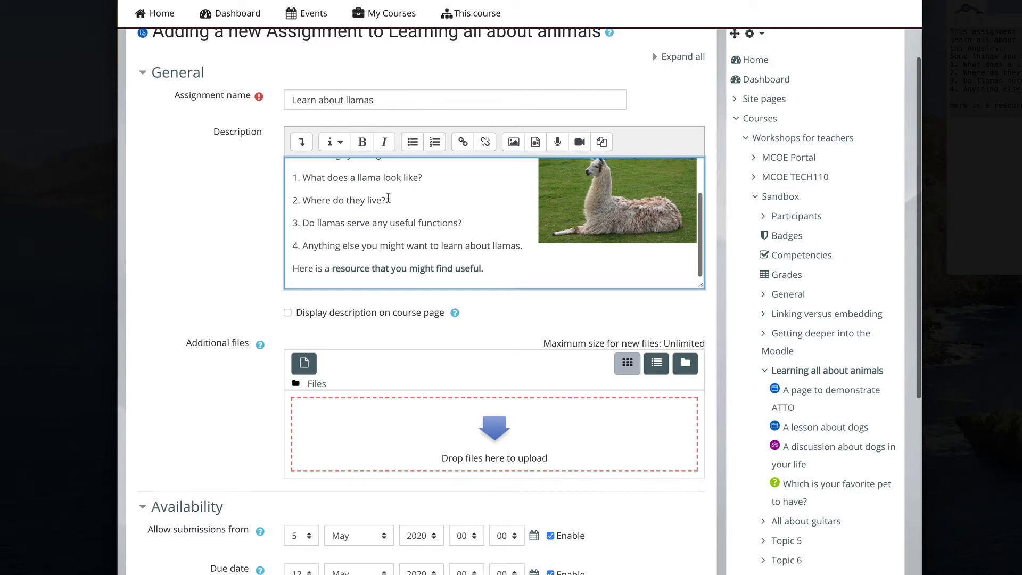
scroll(261, 325, down, 4)
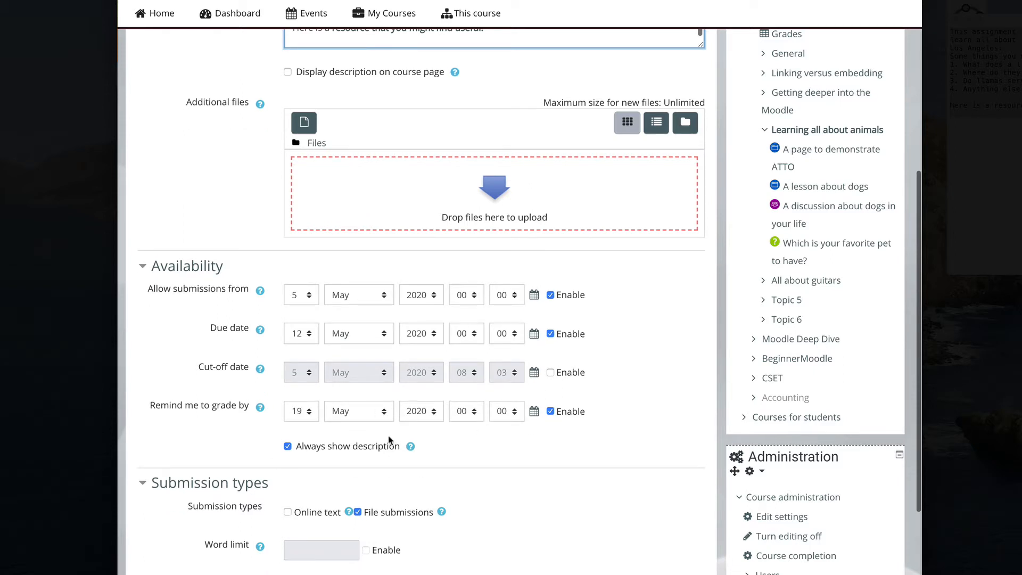
scroll(388, 440, down, 1)
scroll(388, 440, up, 2)
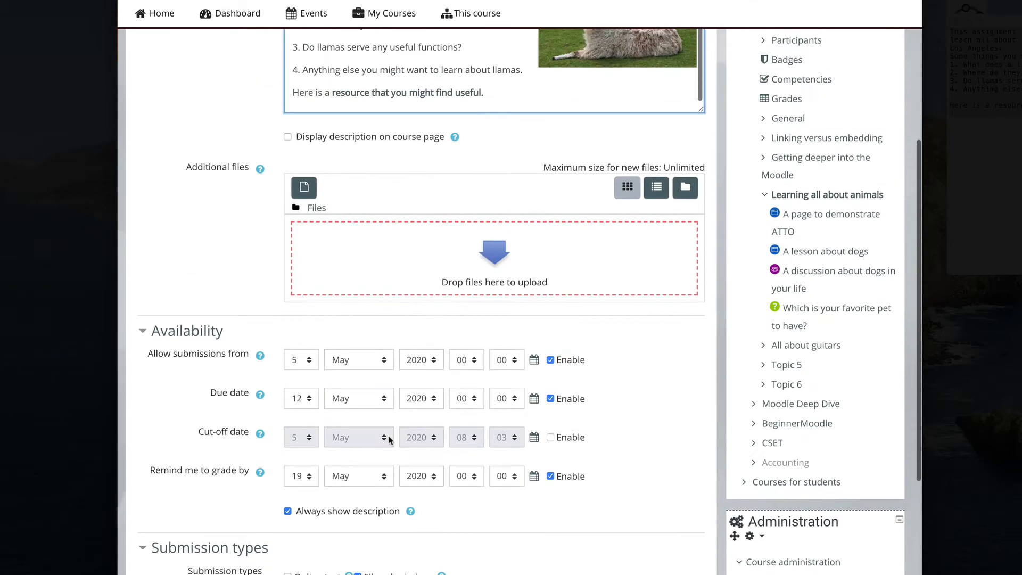
scroll(388, 440, down, 2)
scroll(388, 441, down, 3)
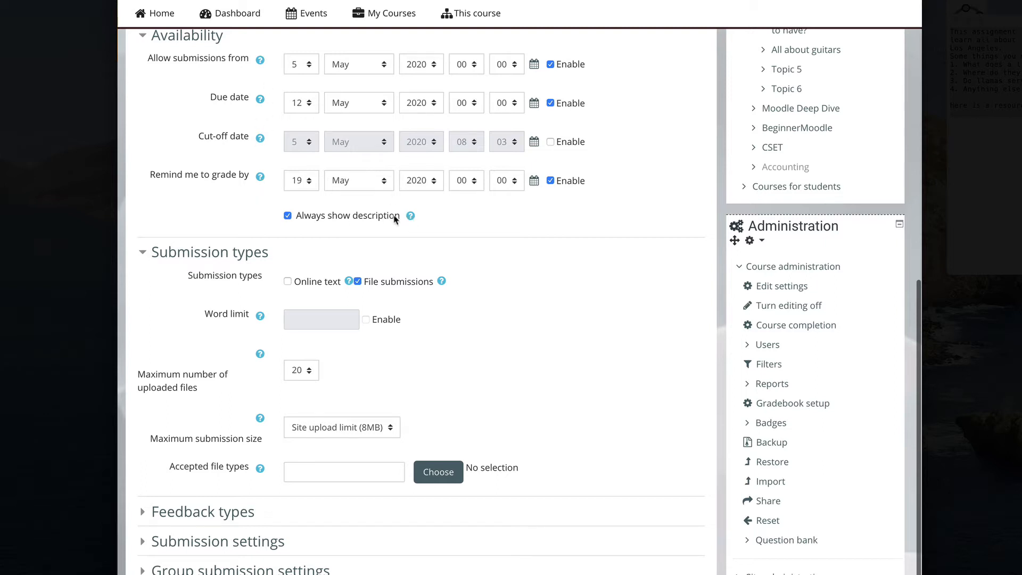
Step: Read the help for the "Always show description" option and close it
click(411, 217)
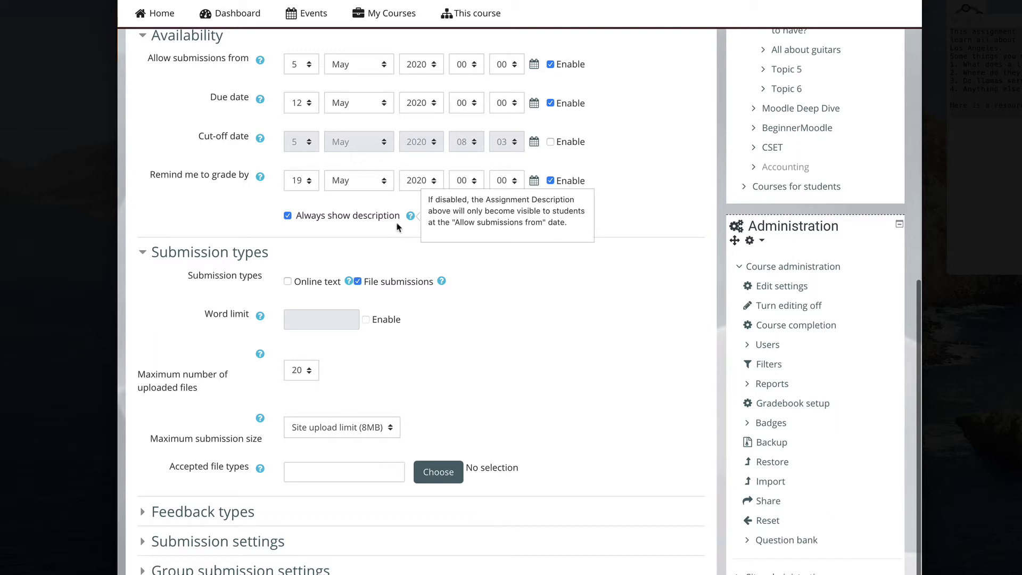
scroll(397, 227, up, 1)
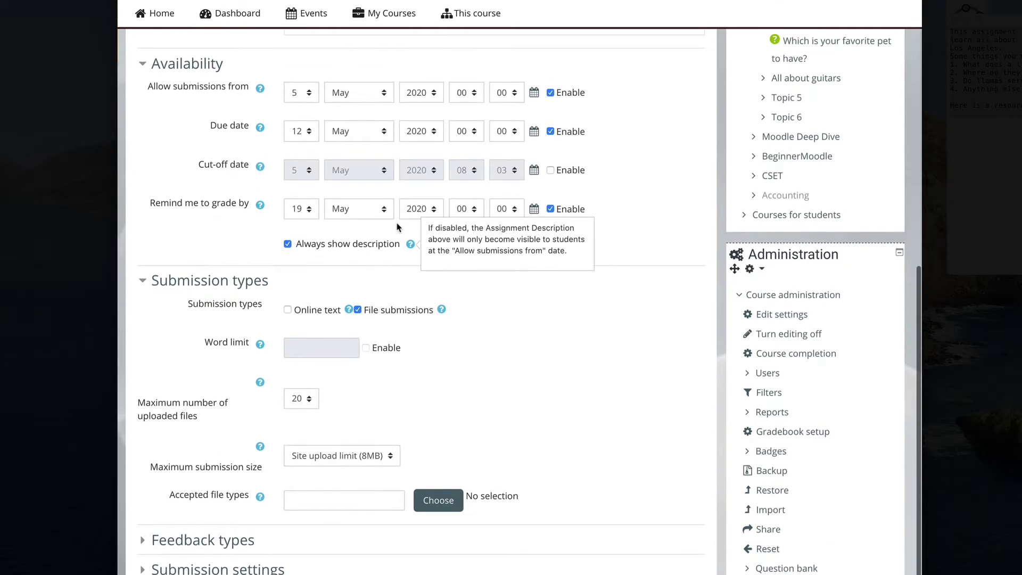
scroll(224, 242, up, 3)
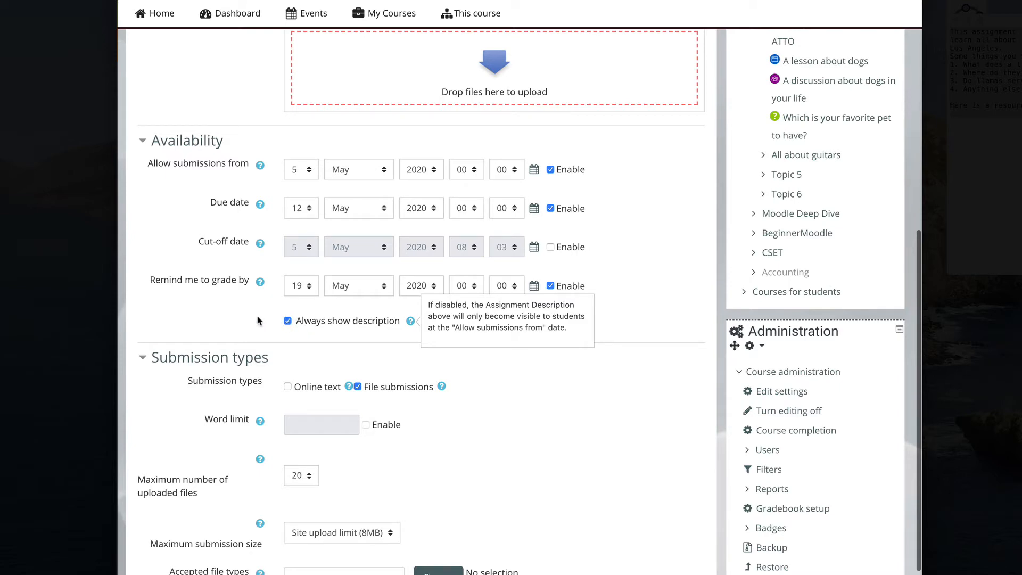
scroll(263, 321, up, 3)
scroll(256, 291, down, 5)
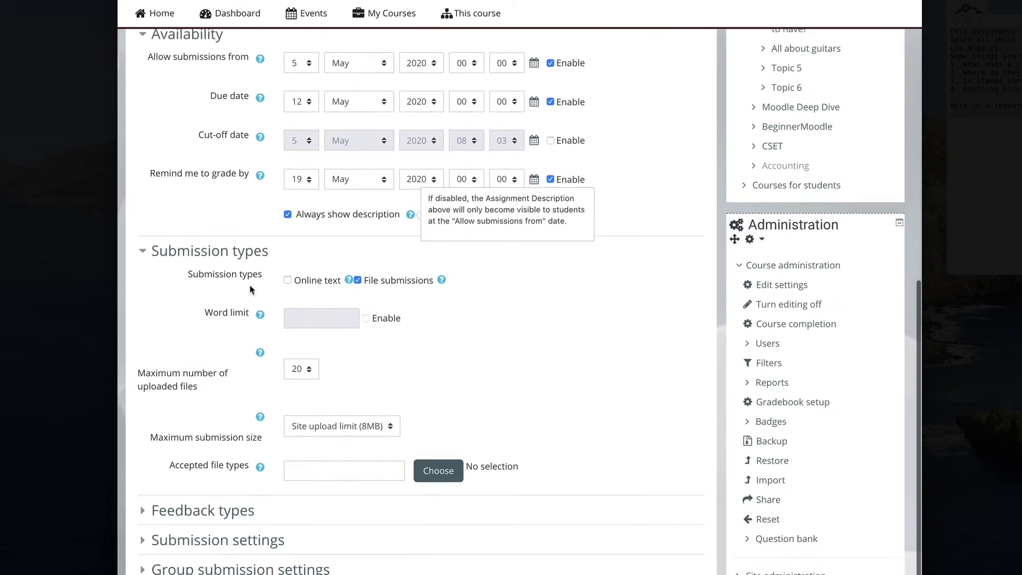
click(653, 257)
Step: Enable online text submissions alongside file submissions and set the maximum number of uploaded files to 1
scroll(550, 271, down, 1)
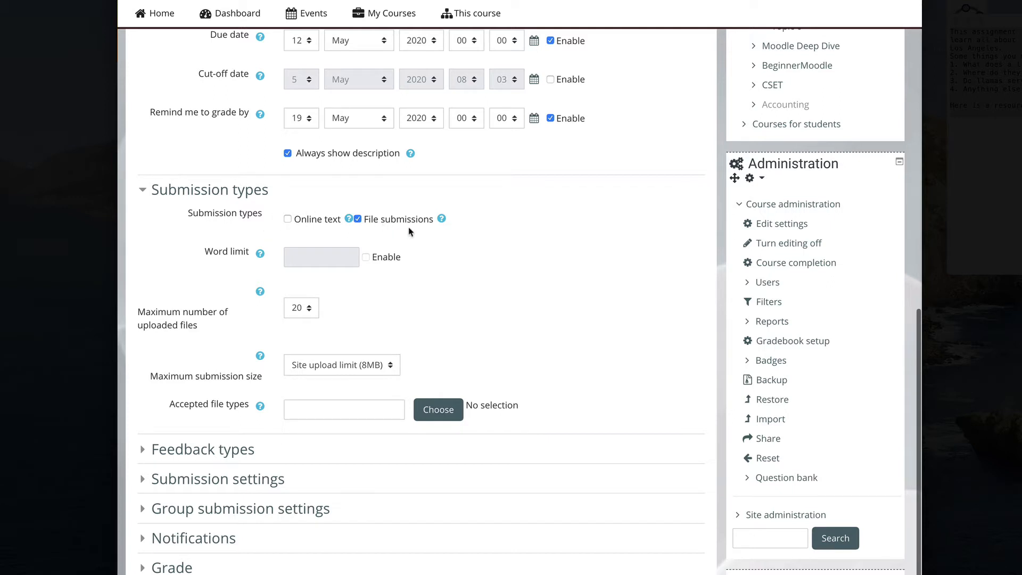
click(288, 219)
scroll(430, 225, down, 1)
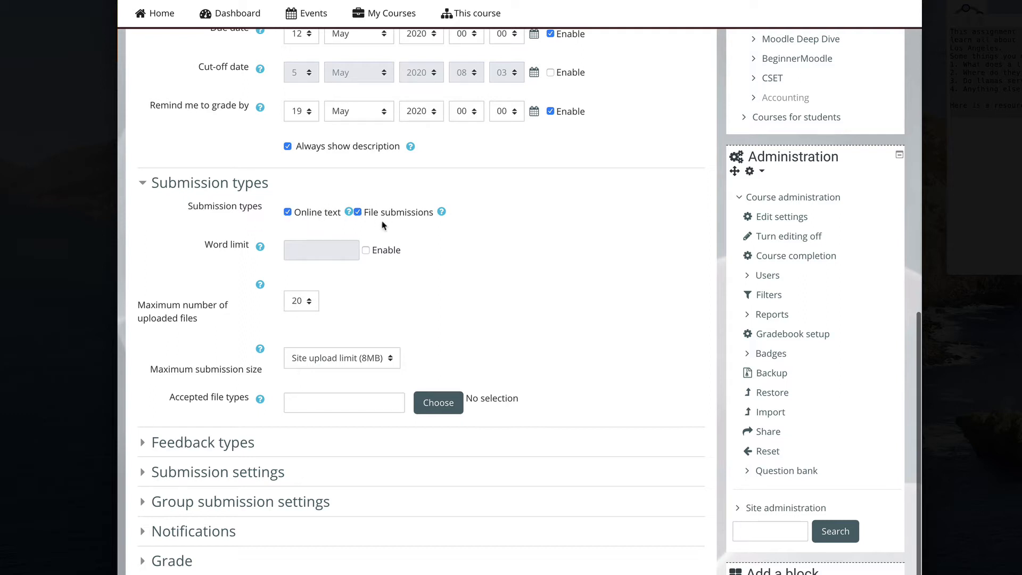
scroll(286, 237, down, 1)
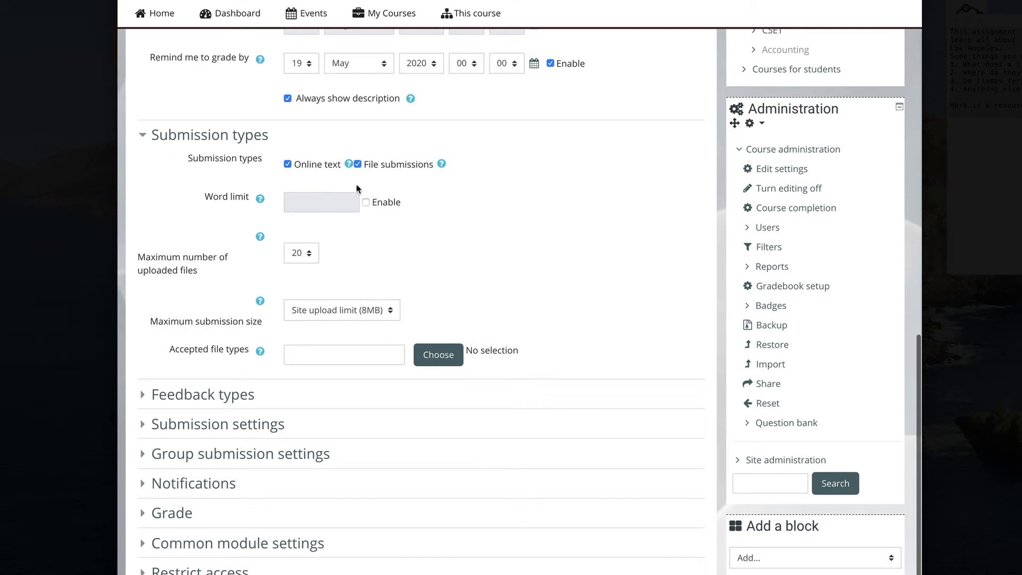
click(301, 258)
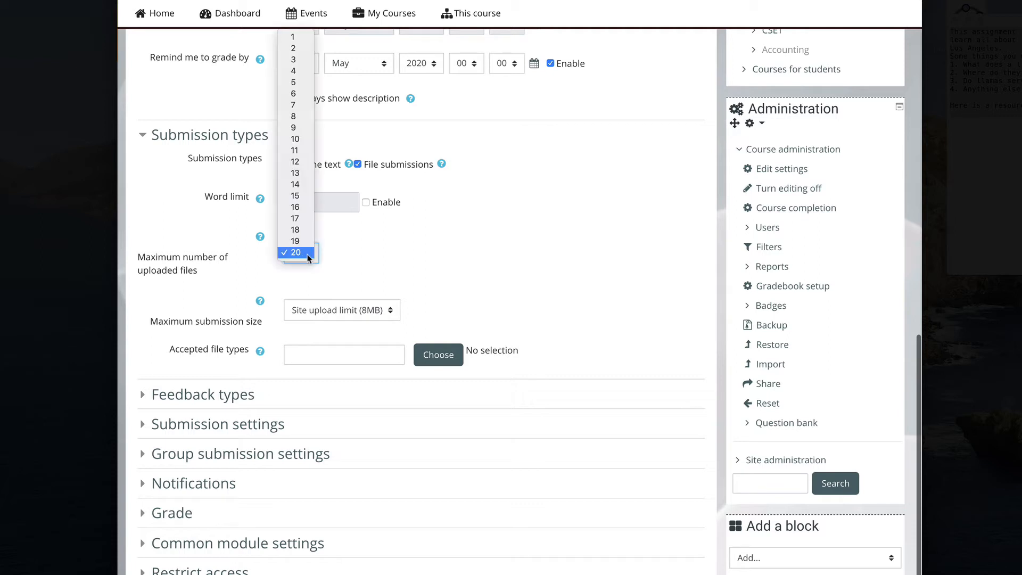
click(292, 36)
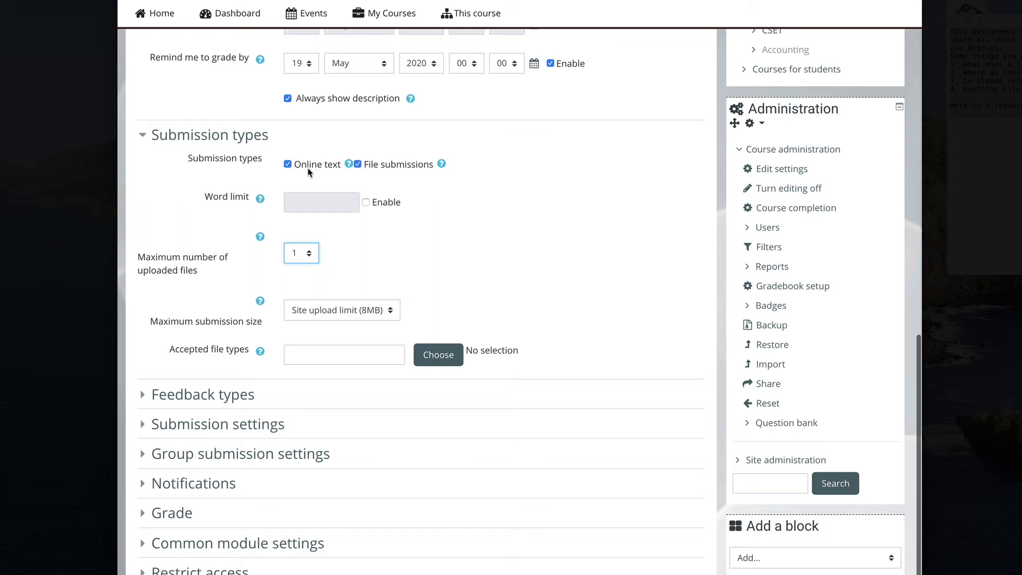
Step: Enable a word limit of 500 for online text submissions and turn the limit off again
click(366, 202)
click(298, 202)
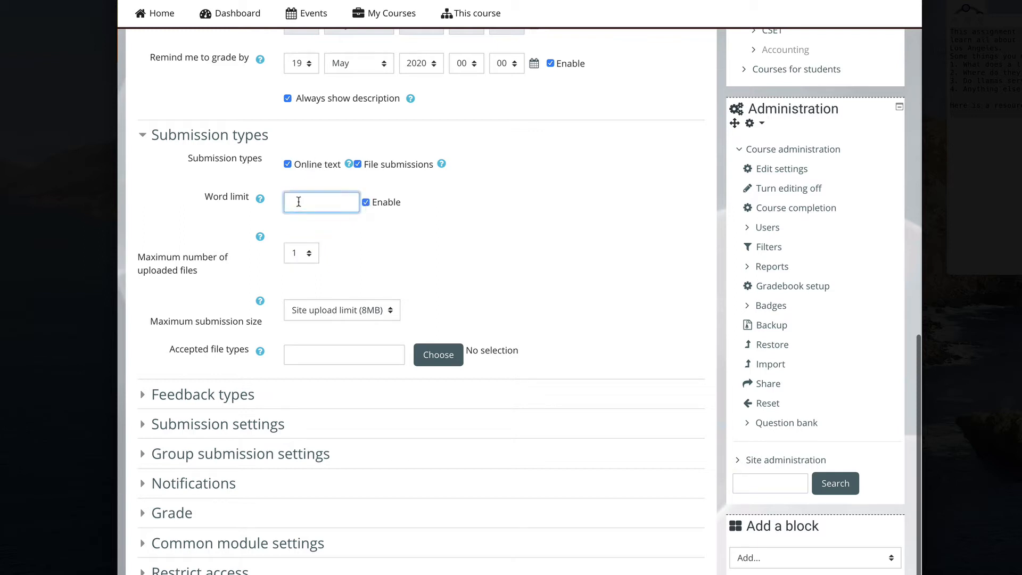
text(500)
click(245, 217)
click(366, 202)
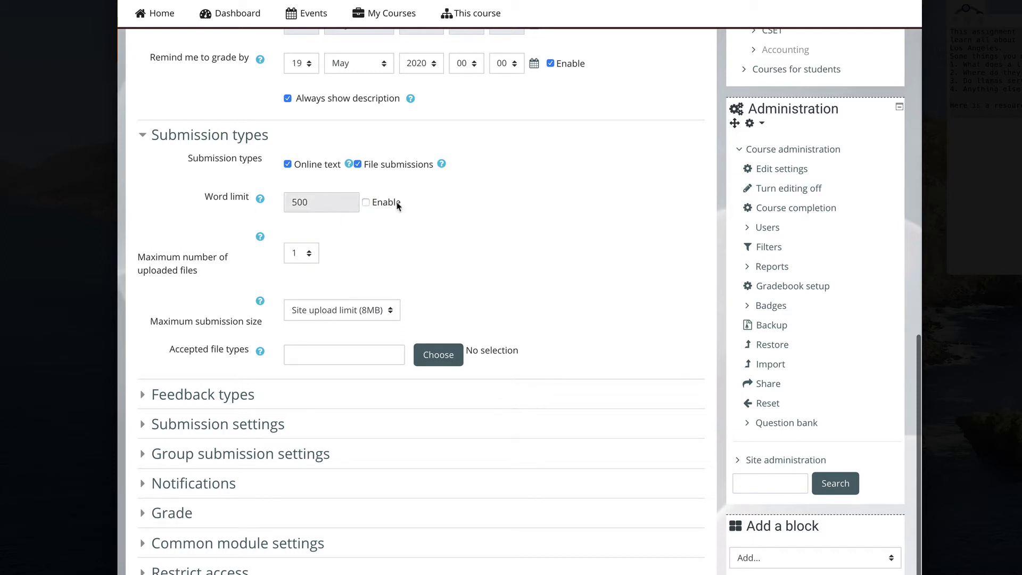
Step: Enable the offline grading worksheet as an additional feedback type
scroll(230, 230, down, 3)
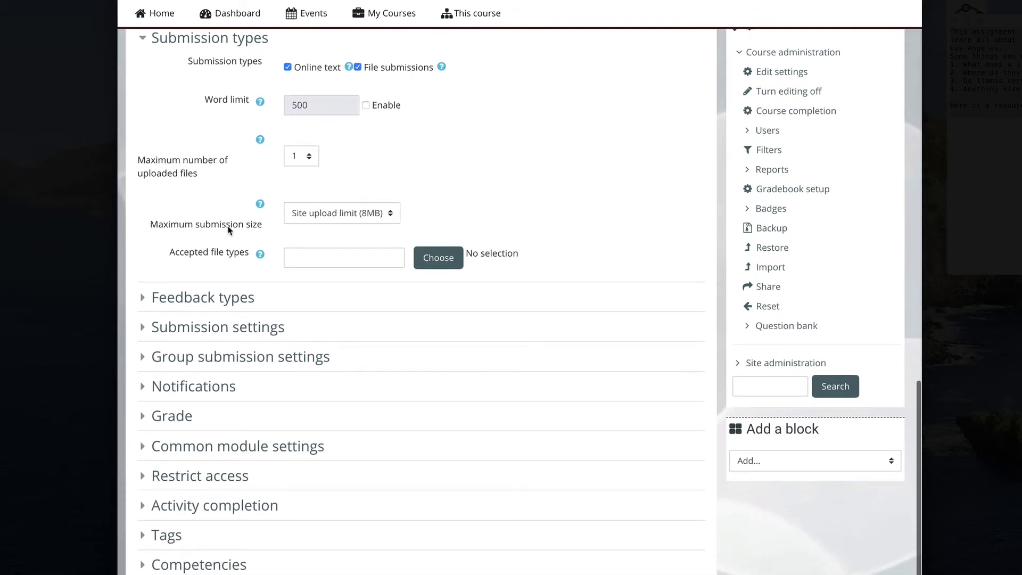
click(144, 285)
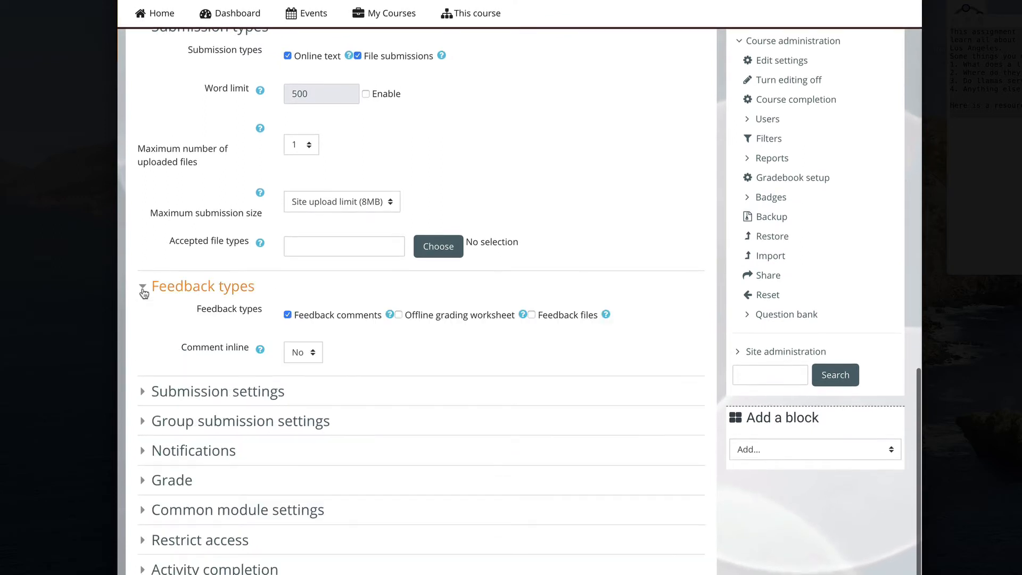
scroll(142, 292, down, 2)
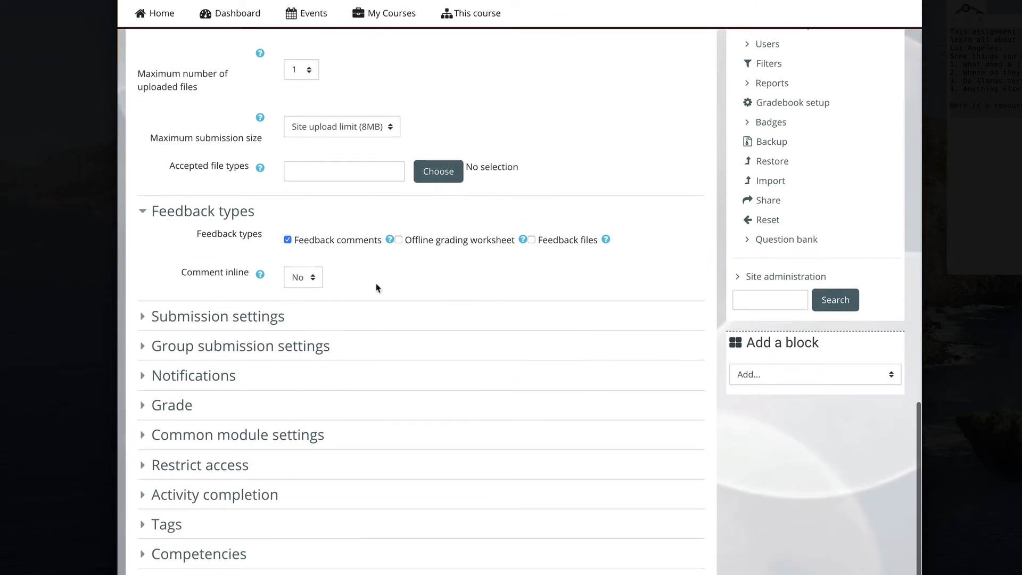
click(398, 240)
Step: Expand the submission settings and examine the submit button, submission statement and attempts options
click(143, 319)
scroll(142, 320, down, 3)
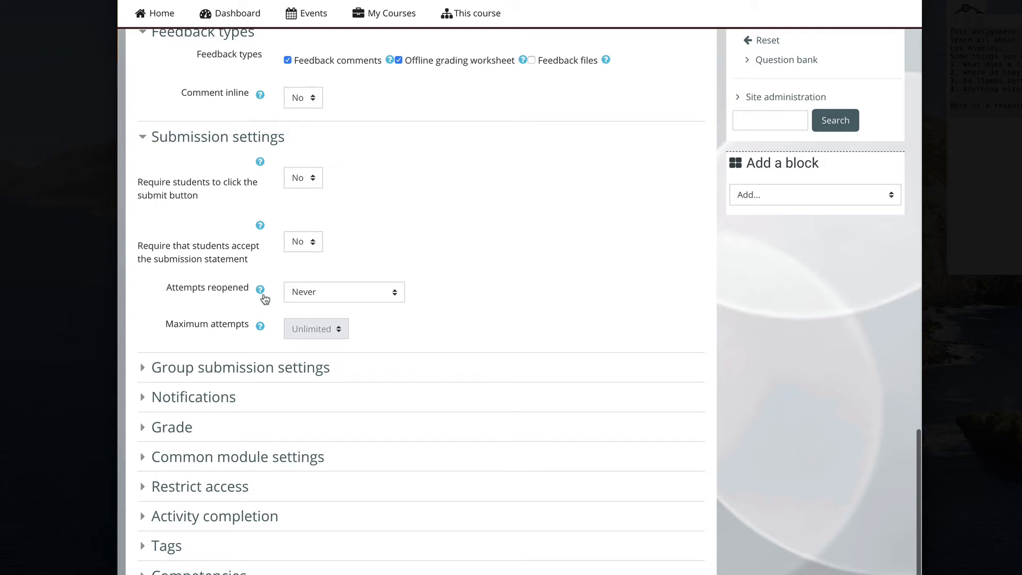
scroll(264, 299, down, 1)
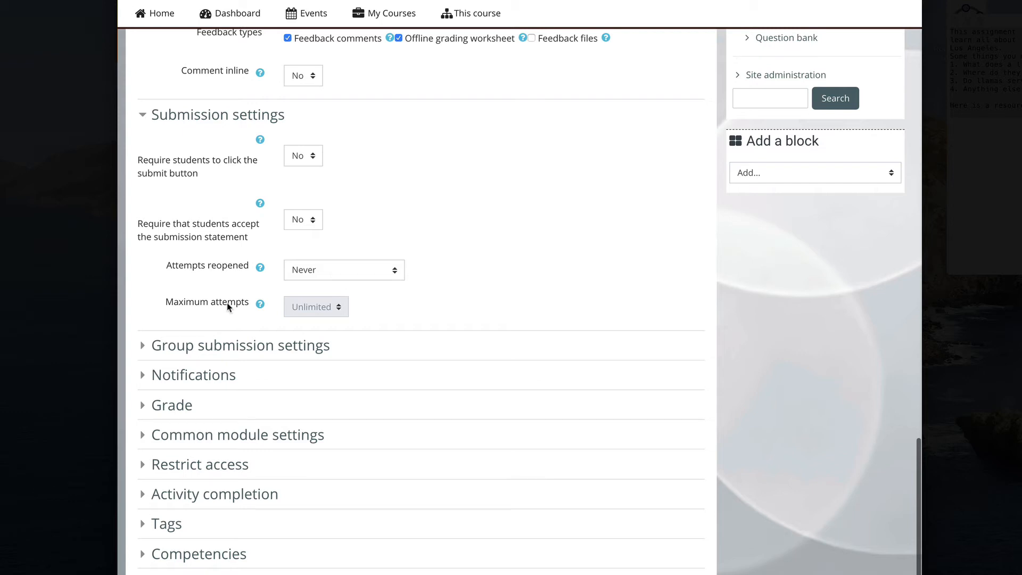
Step: Set "Notify graders about late submissions" to Yes in the assignment's notification settings
click(141, 379)
scroll(143, 381, down, 1)
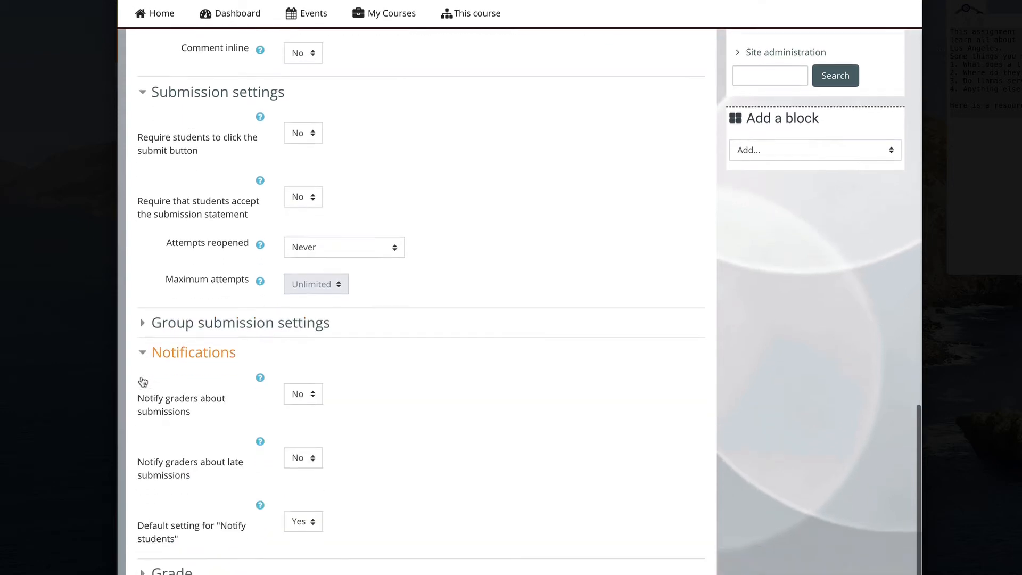
scroll(143, 381, down, 3)
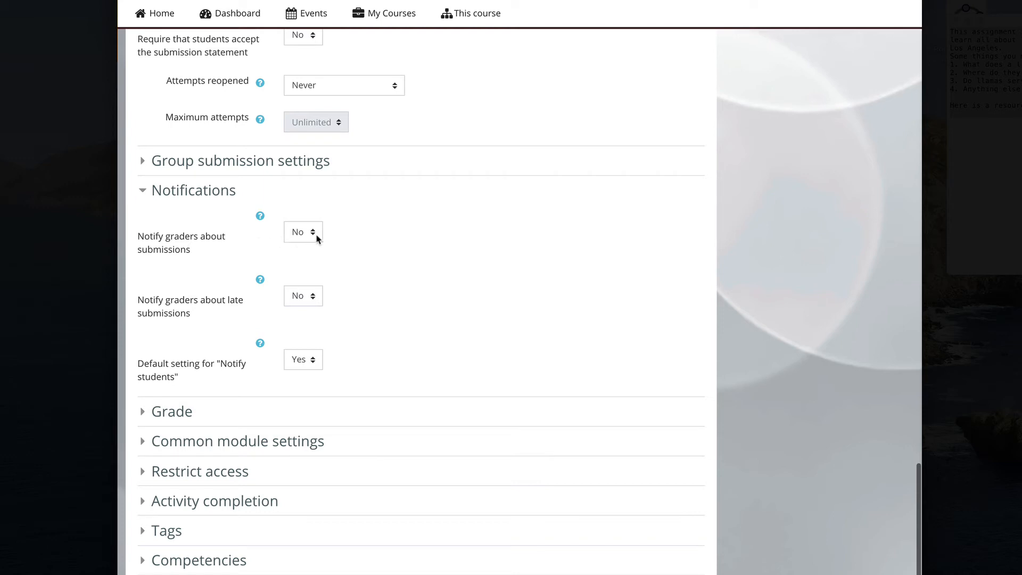
scroll(226, 258, down, 1)
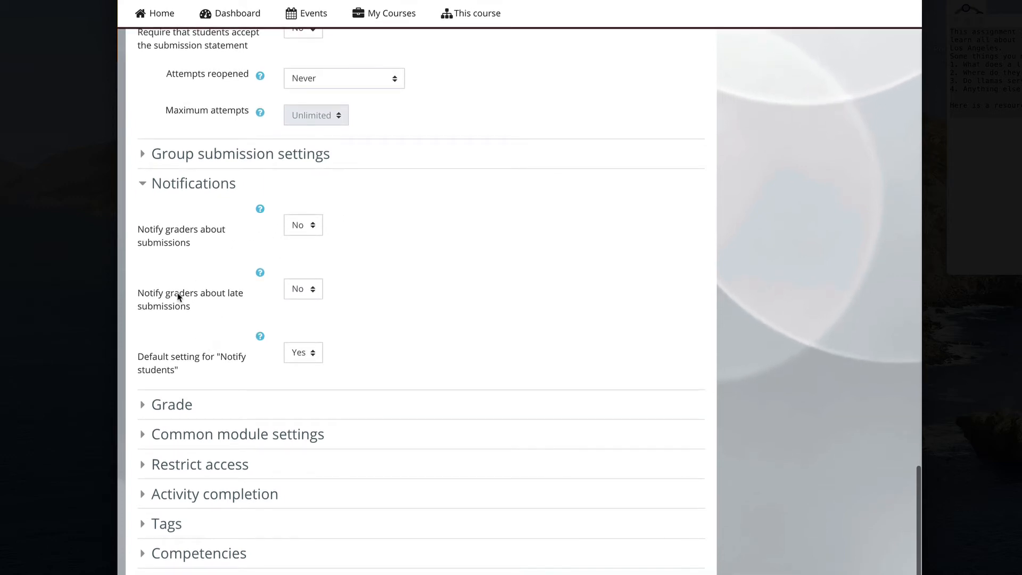
click(319, 289)
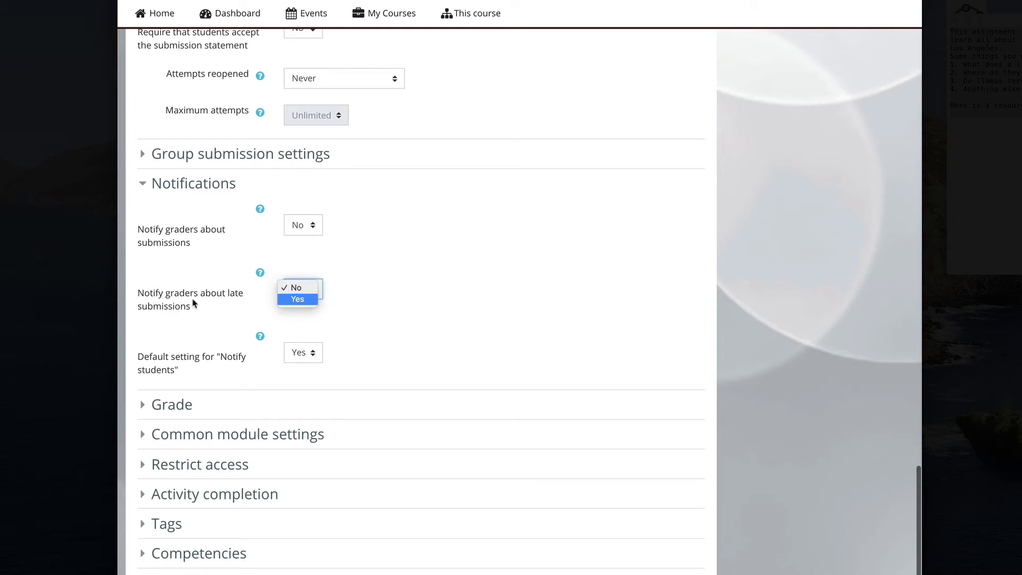
key(Return)
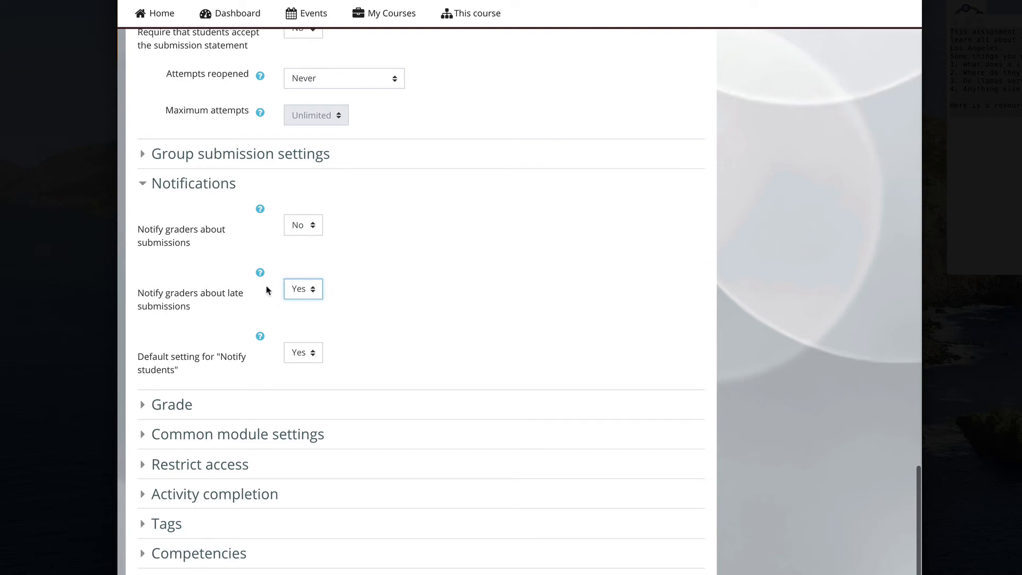
Step: Set the assignment's maximum grade to 10 points
click(144, 408)
scroll(142, 409, down, 2)
scroll(141, 407, down, 1)
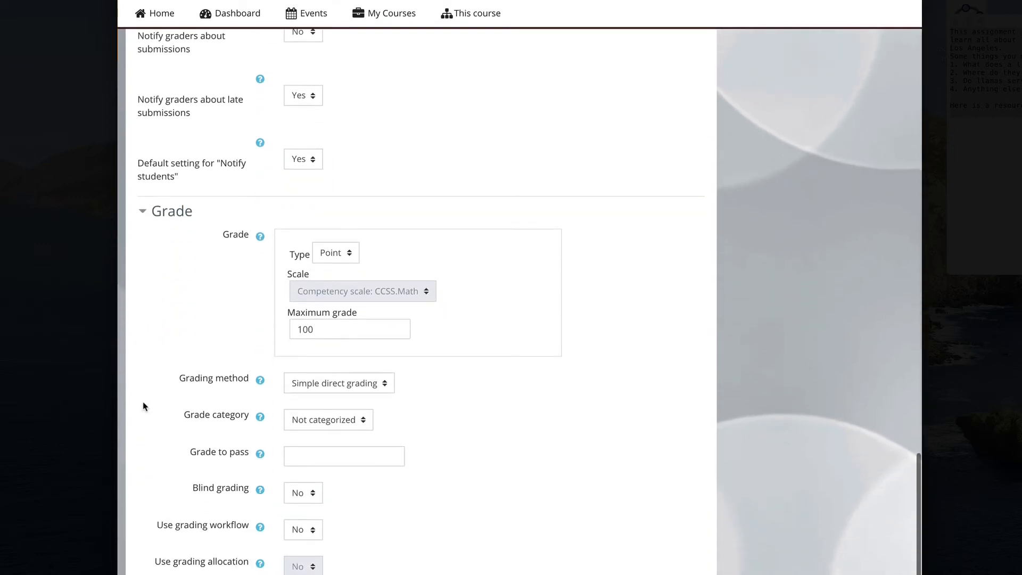
scroll(192, 468, down, 2)
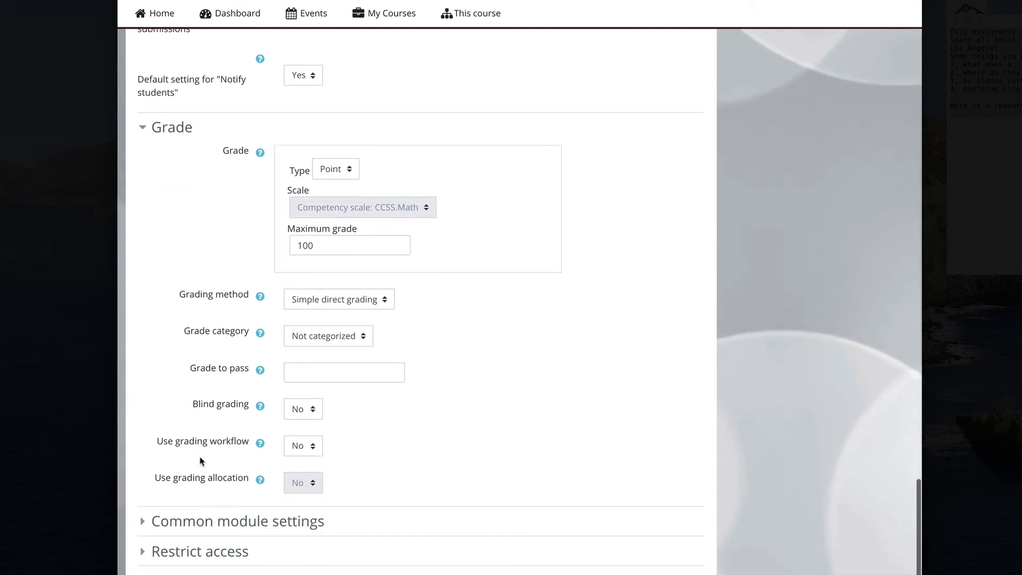
double_click(298, 245)
text(1)
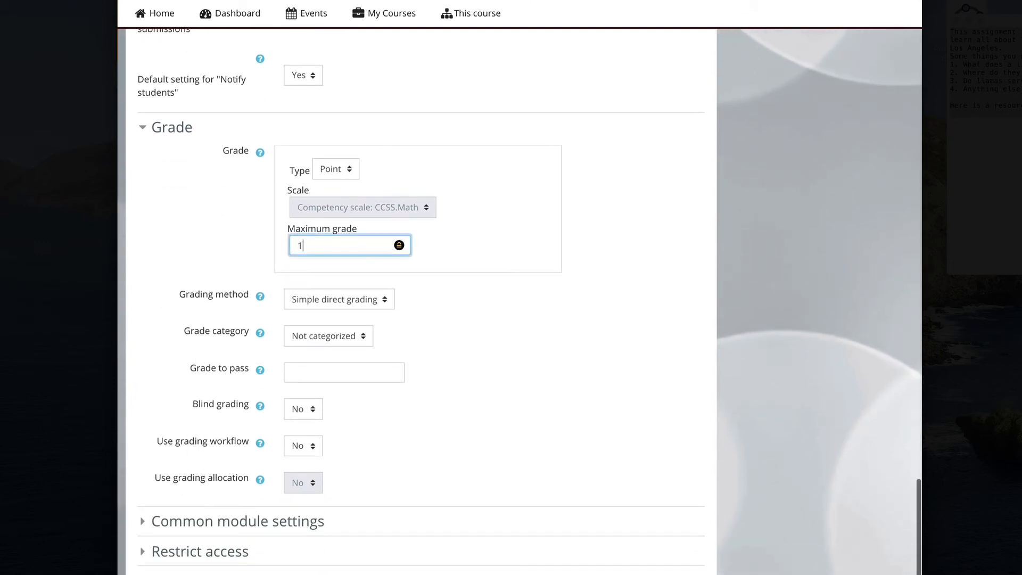
click(239, 257)
Step: Set the assignment's completion tracking to "Show activity as complete when conditions are met"
scroll(239, 257, down, 1)
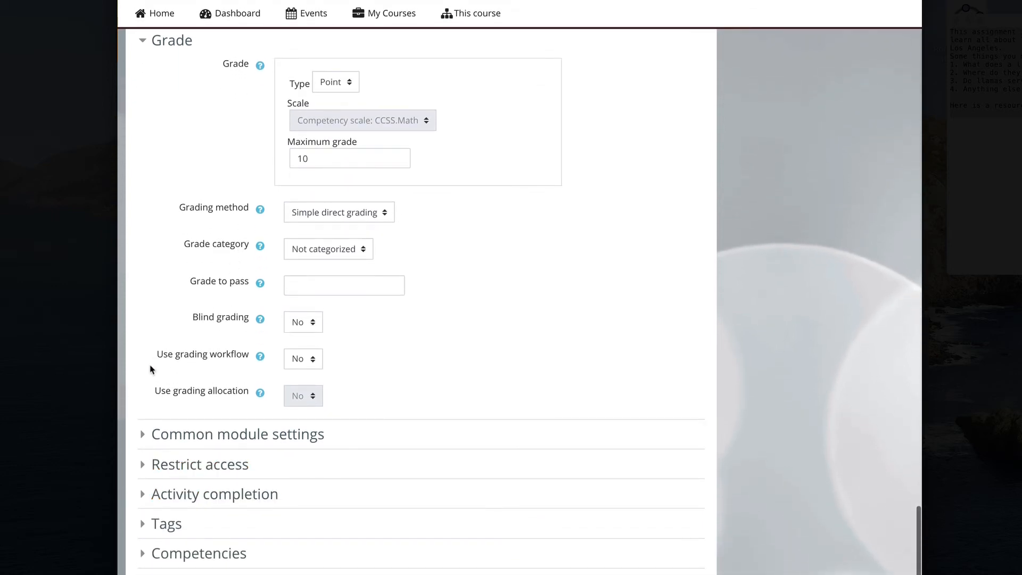
click(140, 497)
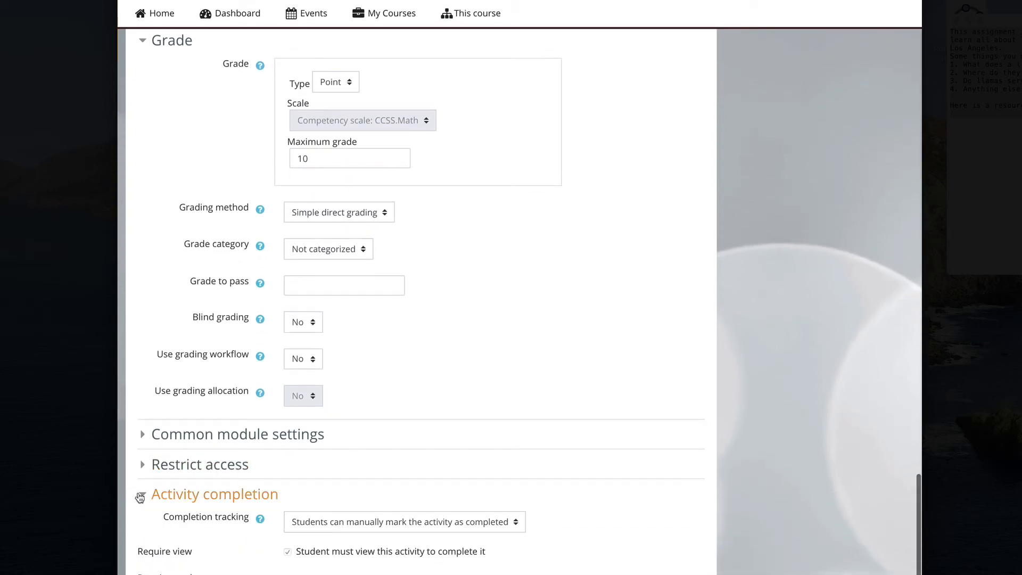
scroll(139, 496, down, 3)
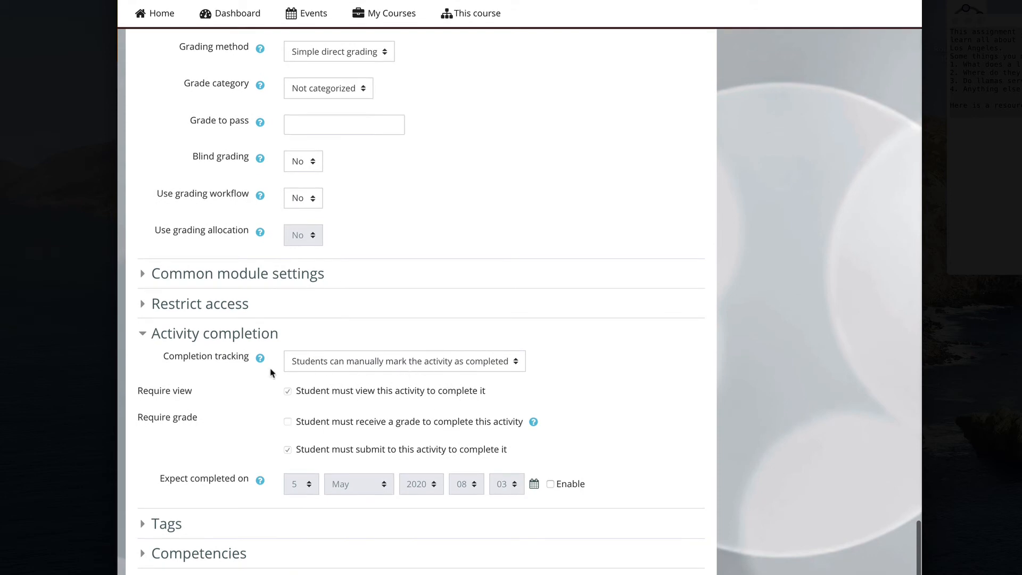
click(412, 362)
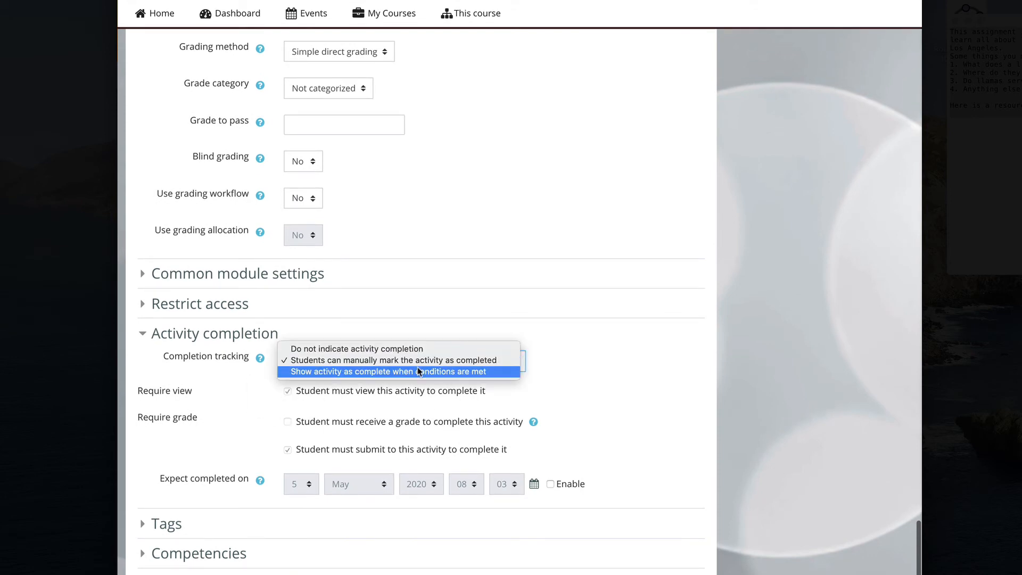
click(330, 375)
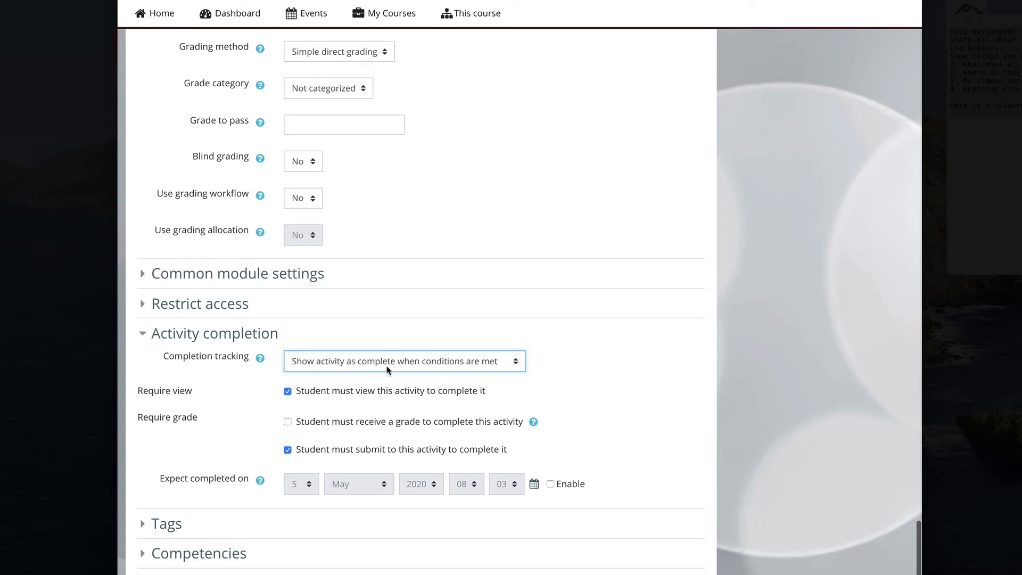
Step: Keep the view requirement, require a grade, and remove the submission requirement from the activity completion conditions
click(288, 391)
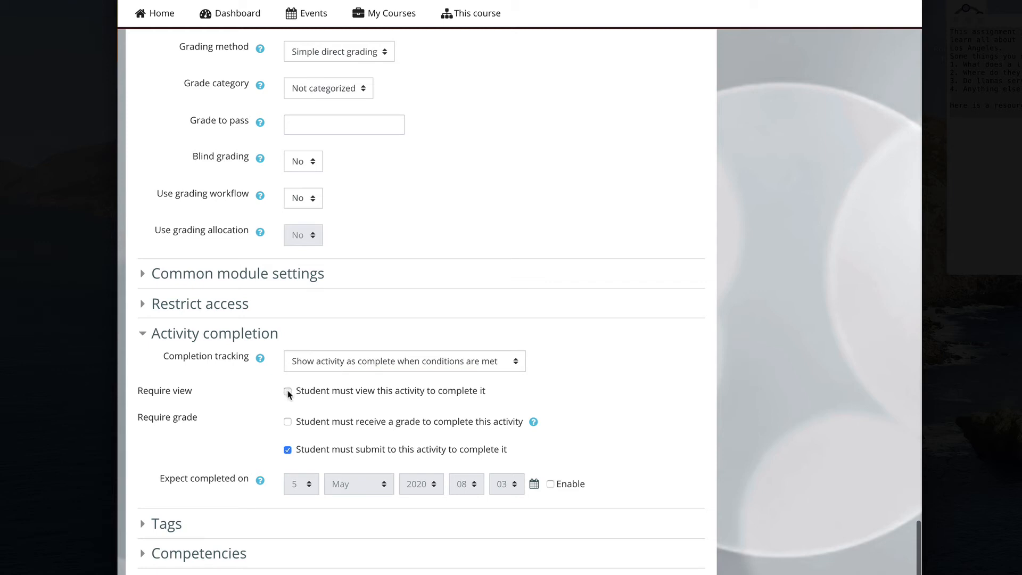
click(288, 392)
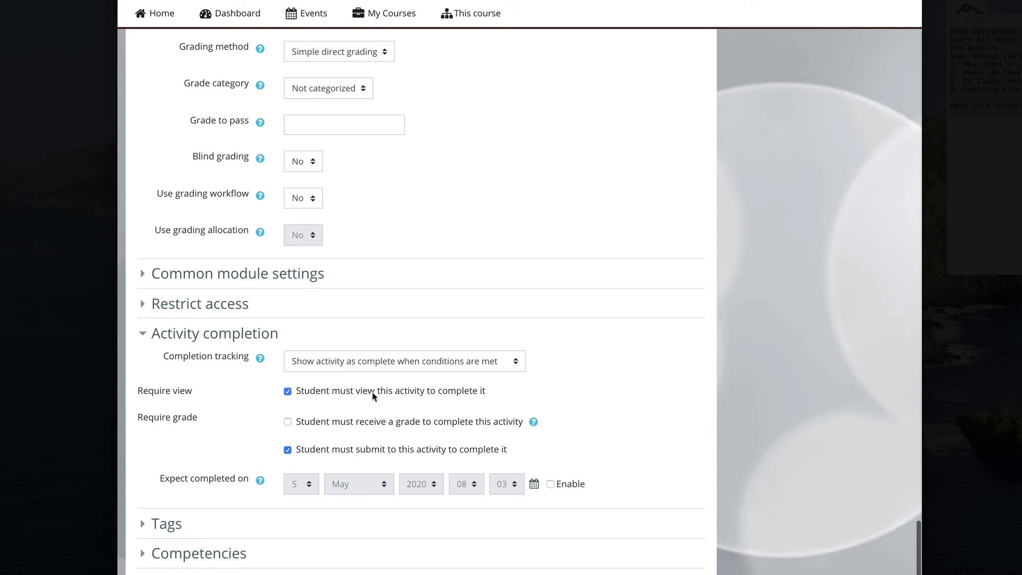
click(287, 422)
click(287, 450)
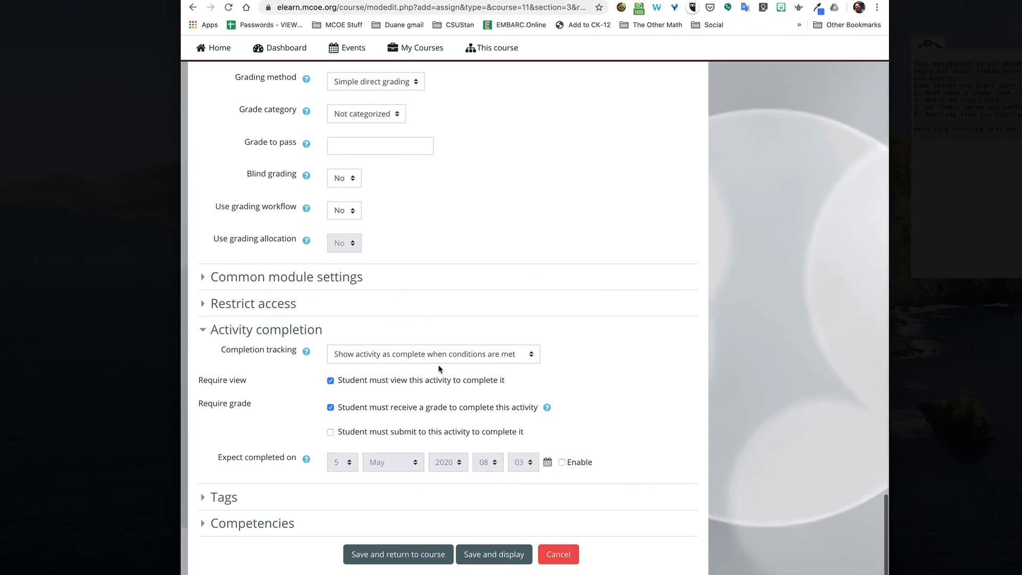
Step: Save the new assignment and display its page
scroll(365, 368, up, 15)
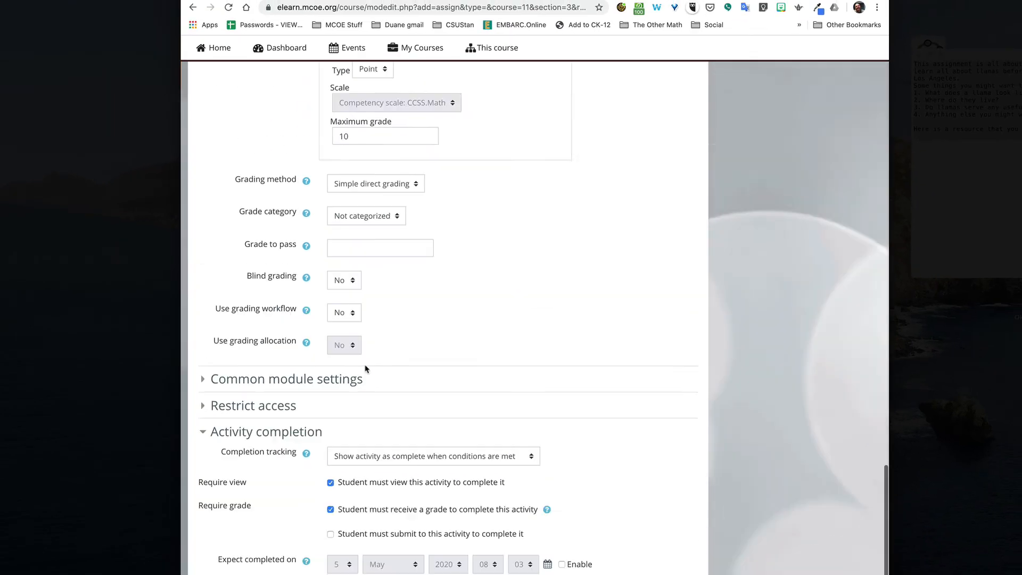
scroll(365, 369, down, 20)
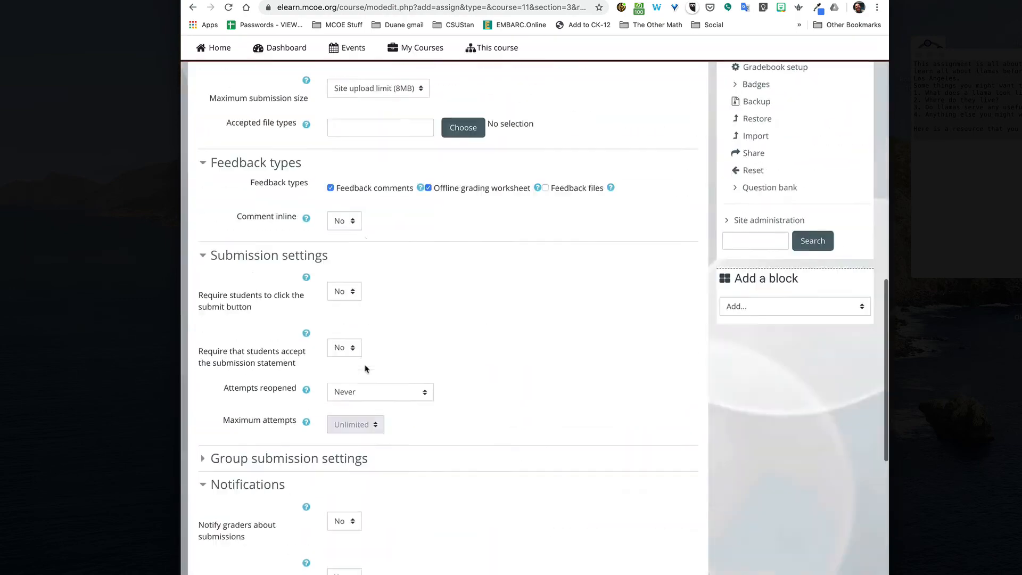
click(483, 559)
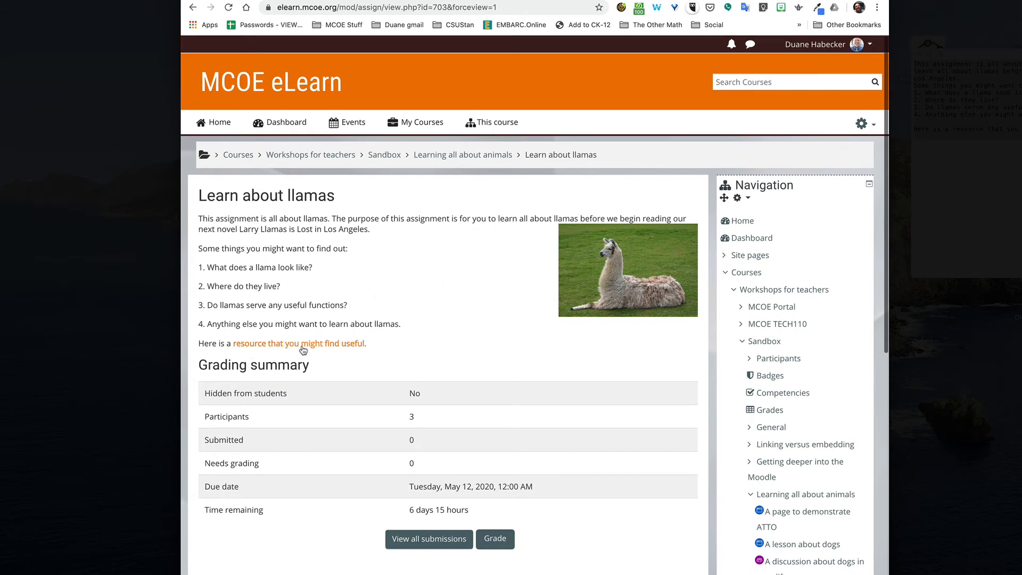
Step: Review the "Learn about llamas" page and reopen the assignment's settings for editing
scroll(297, 343, down, 3)
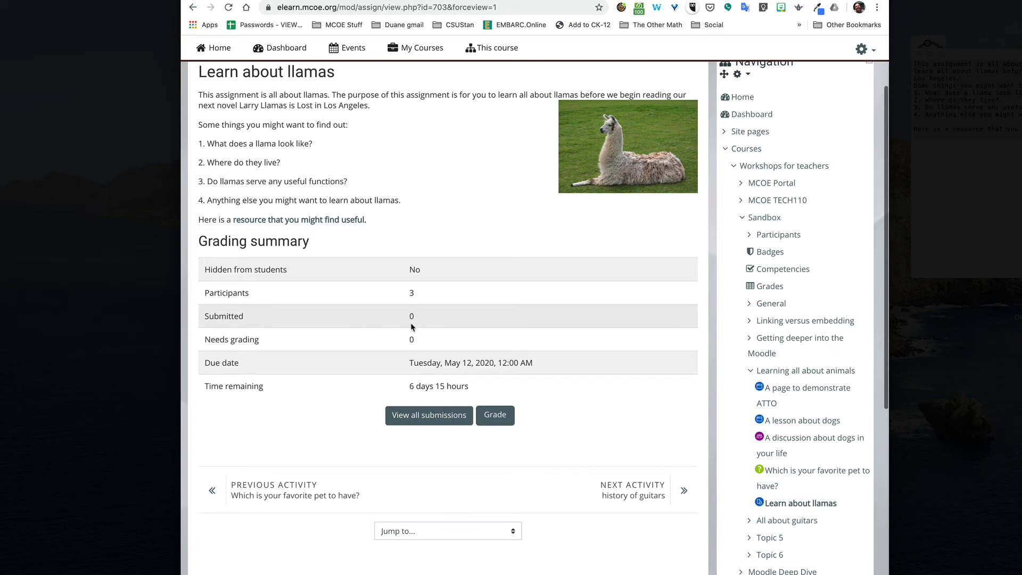
scroll(415, 328, up, 3)
scroll(416, 328, down, 10)
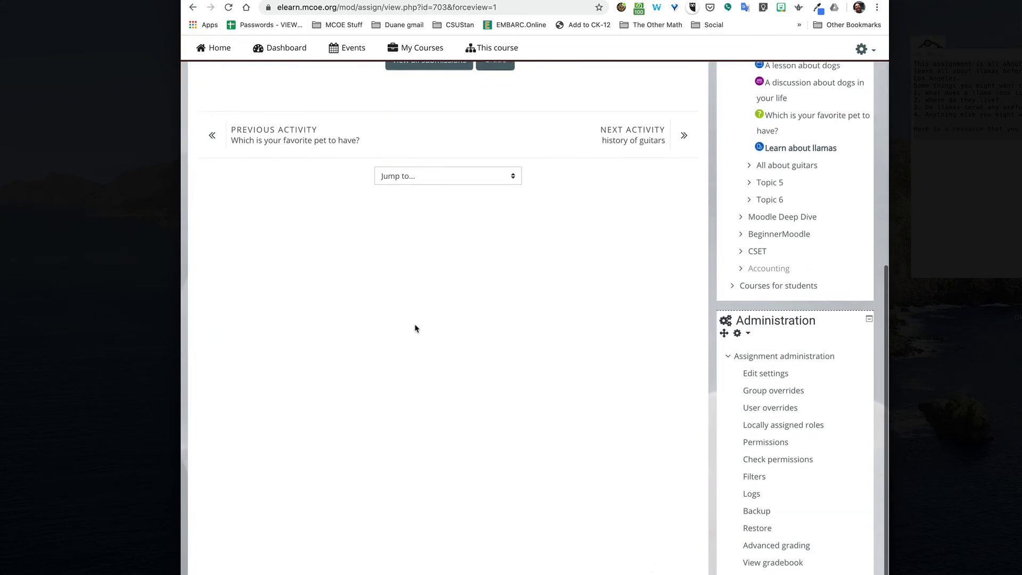
scroll(416, 328, down, 2)
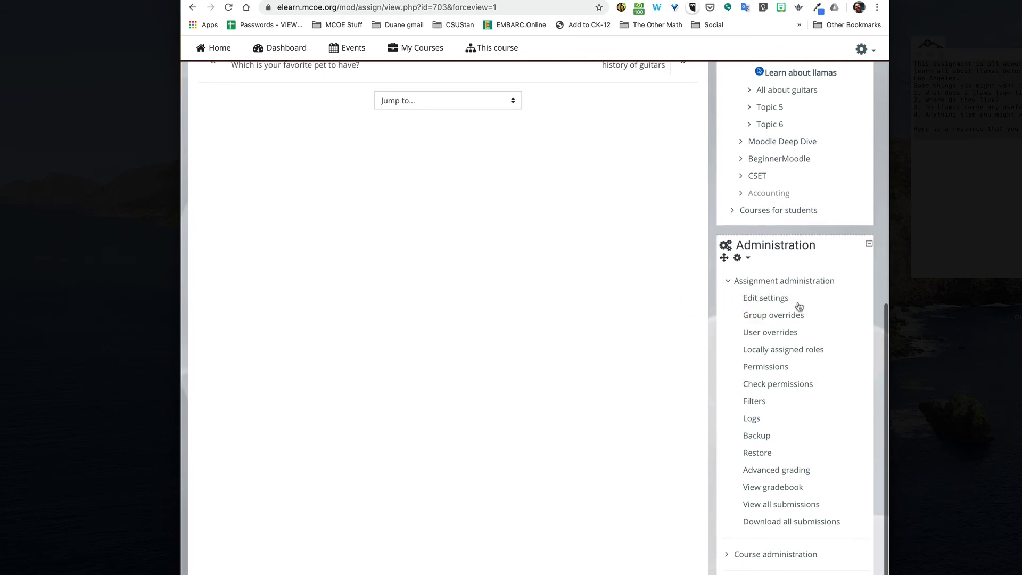
click(762, 296)
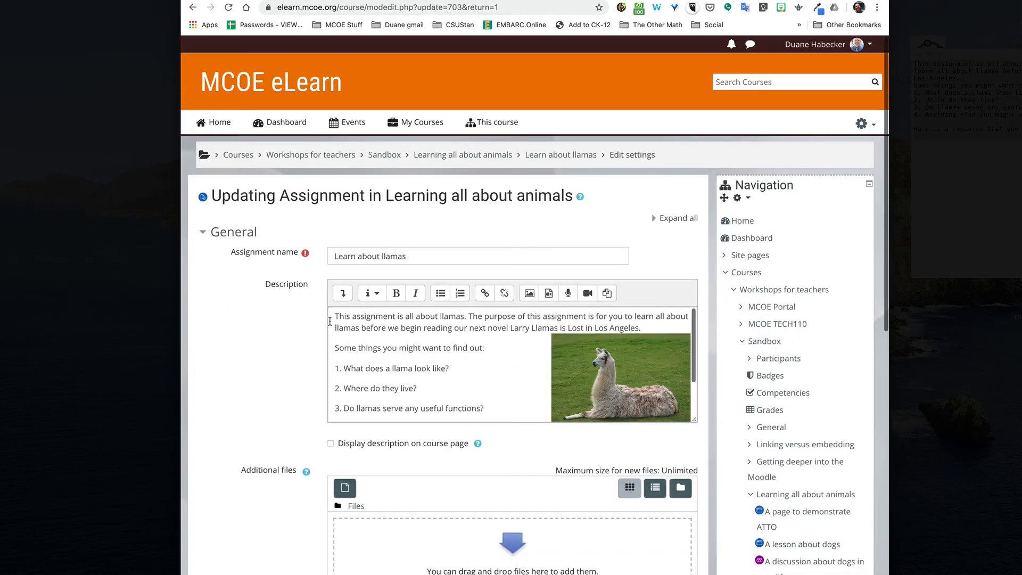
Step: Add empty lines after the resource link at the end of the assignment description
click(331, 317)
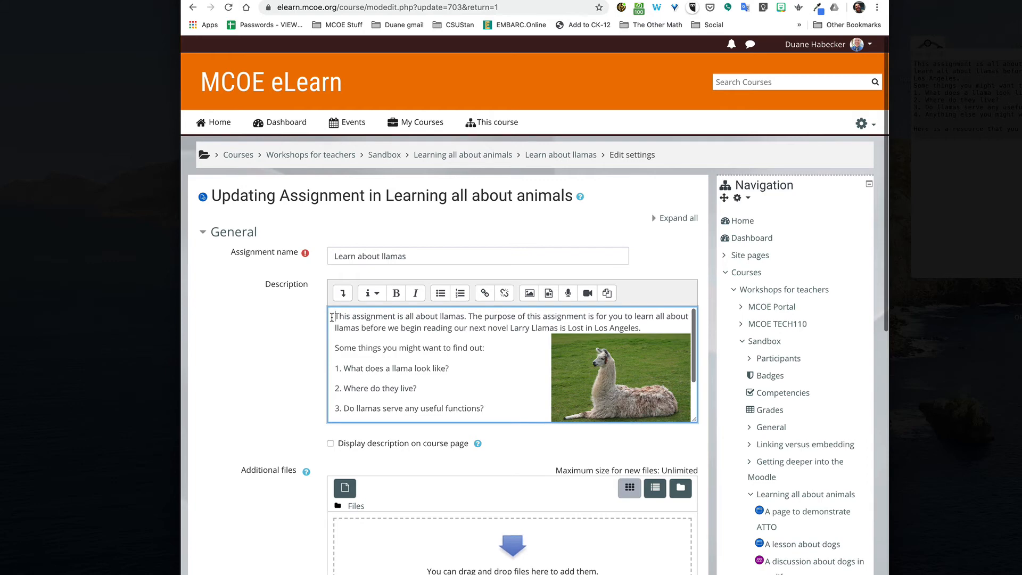
scroll(332, 317, down, 2)
click(519, 405)
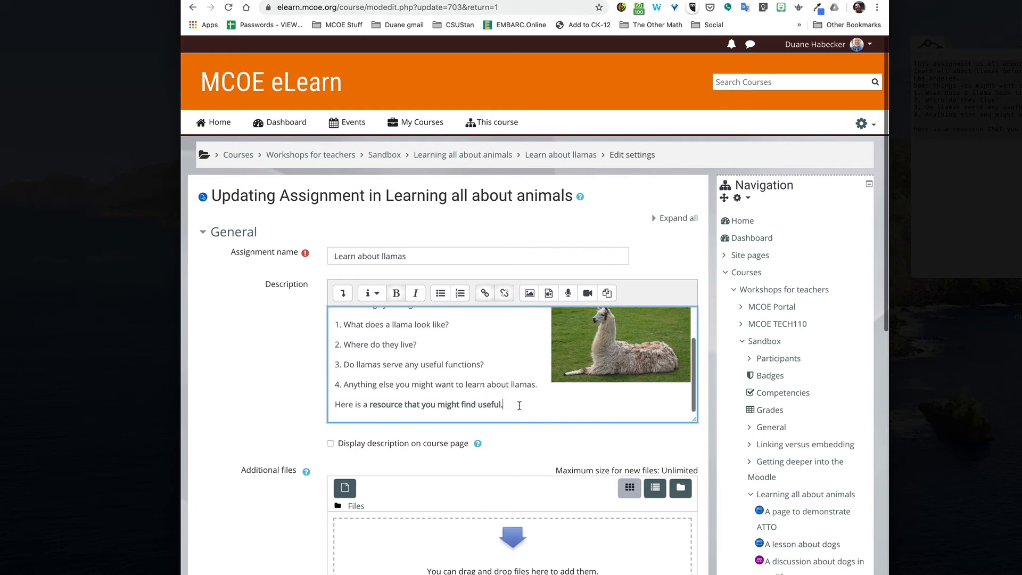
key(Return)
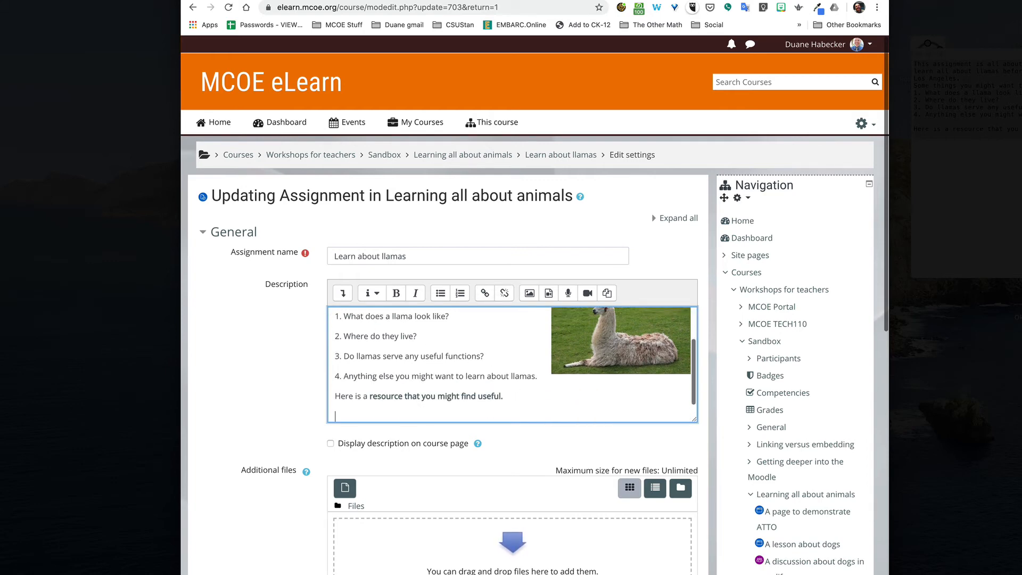
scroll(440, 384, down, 1)
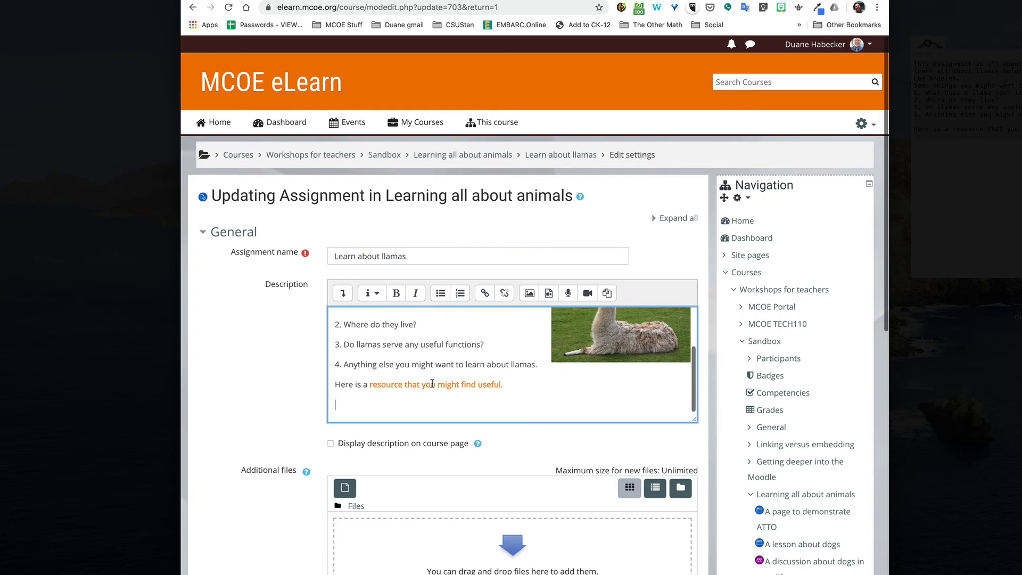
key(Return)
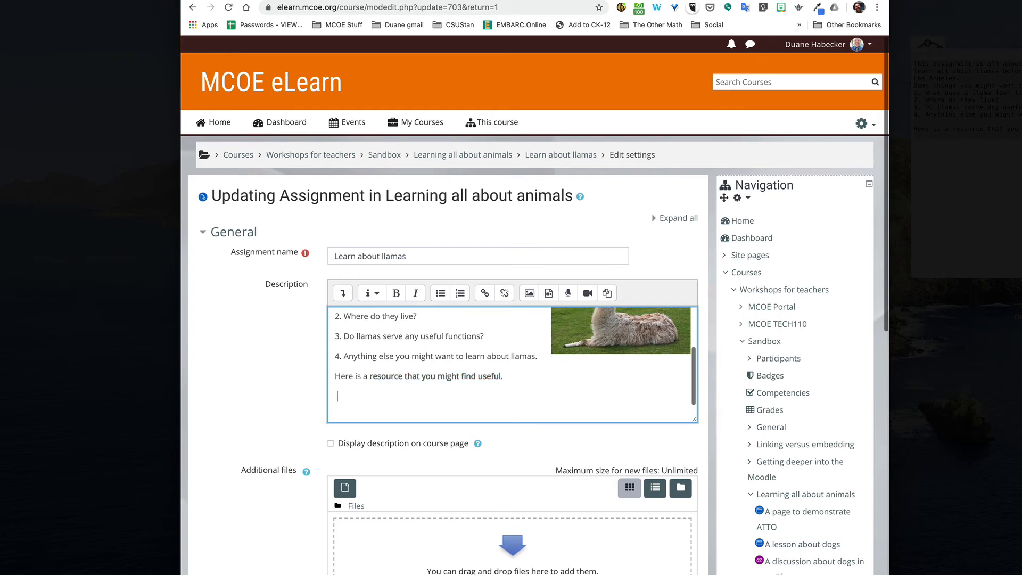
Step: Record a short webcam video and attach it at the end of the assignment description
click(587, 293)
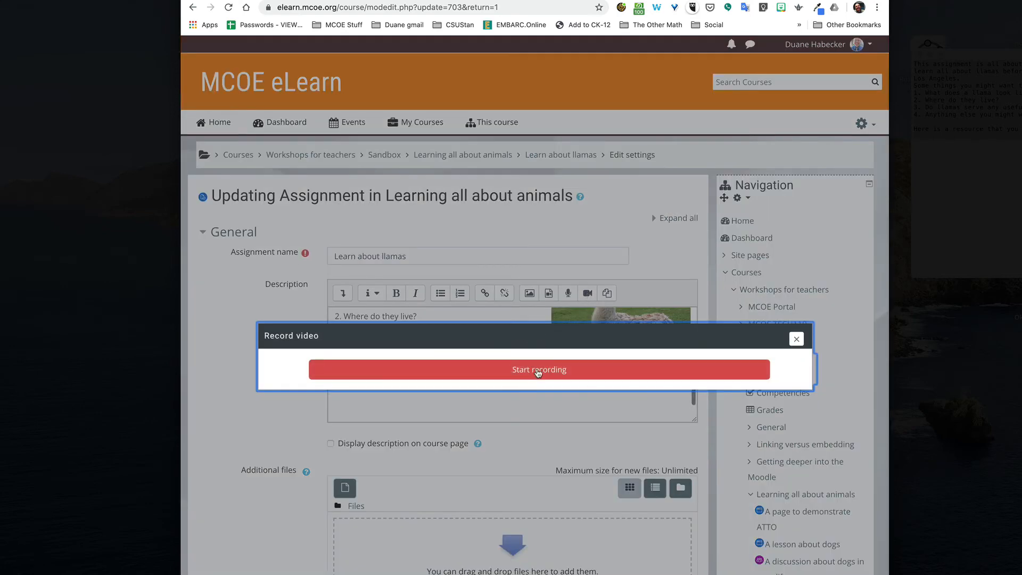
click(538, 372)
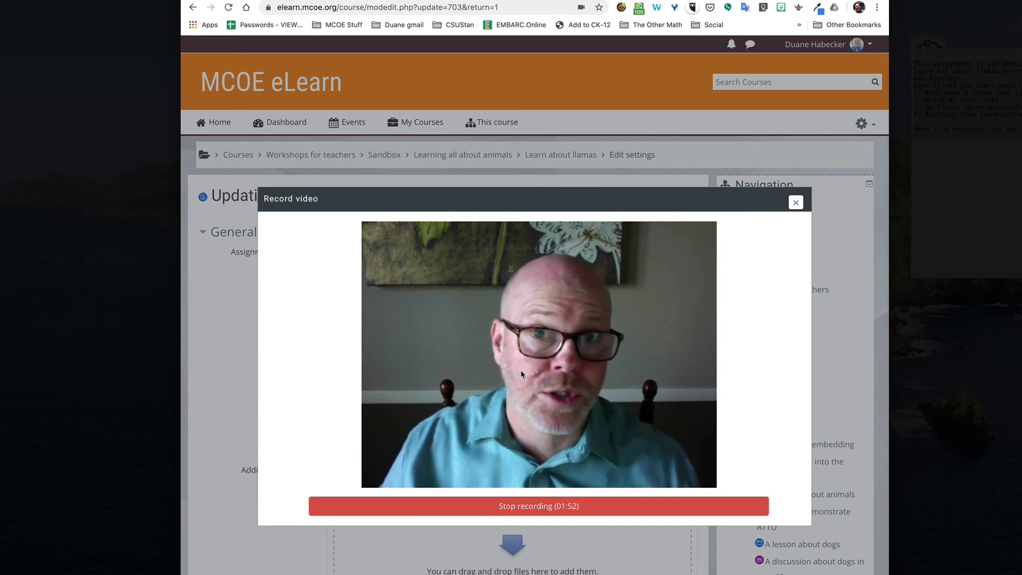
click(554, 504)
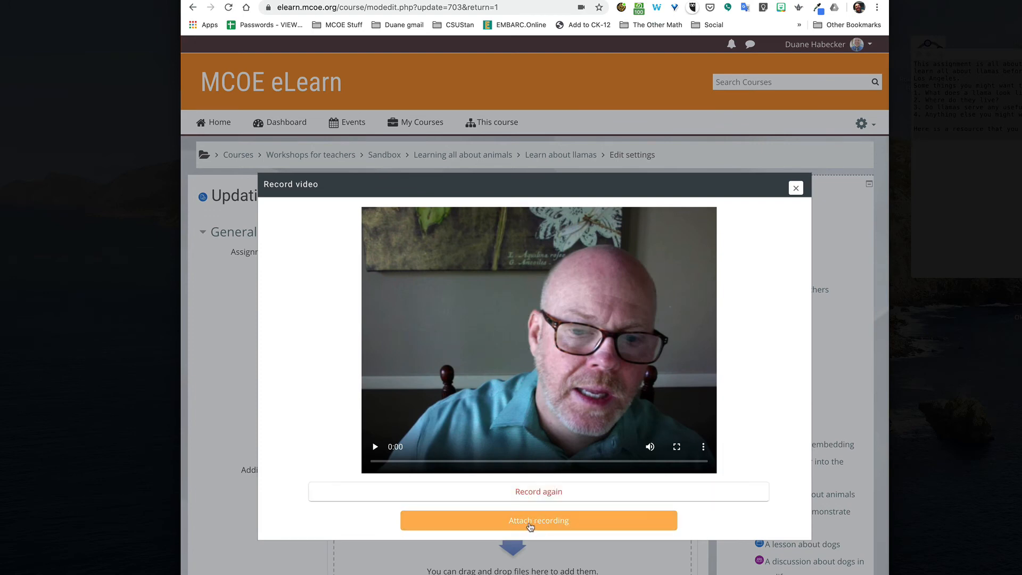
click(532, 526)
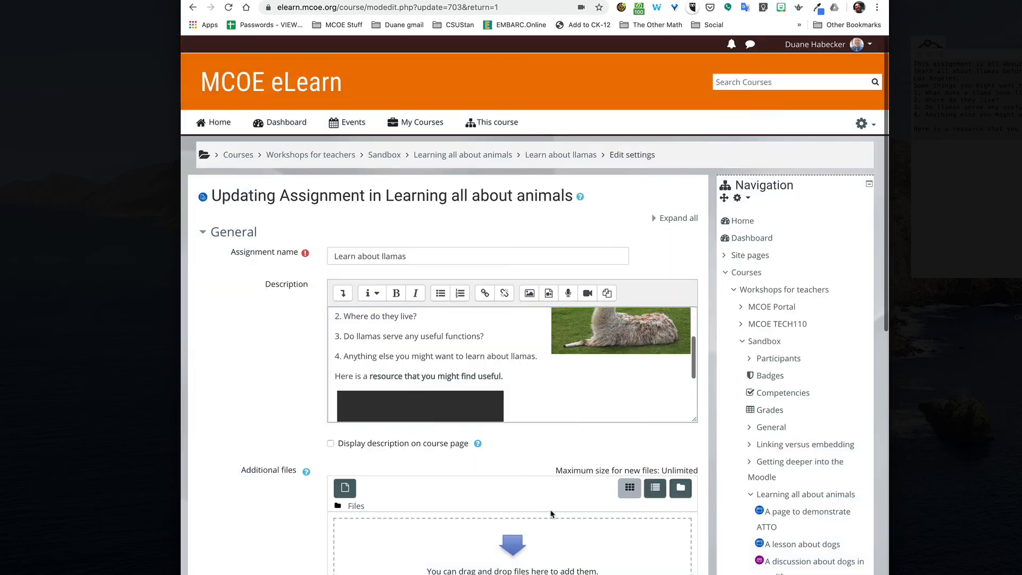
Step: Check the attached video in the description, and save and display the updated assignment
scroll(445, 388, down, 3)
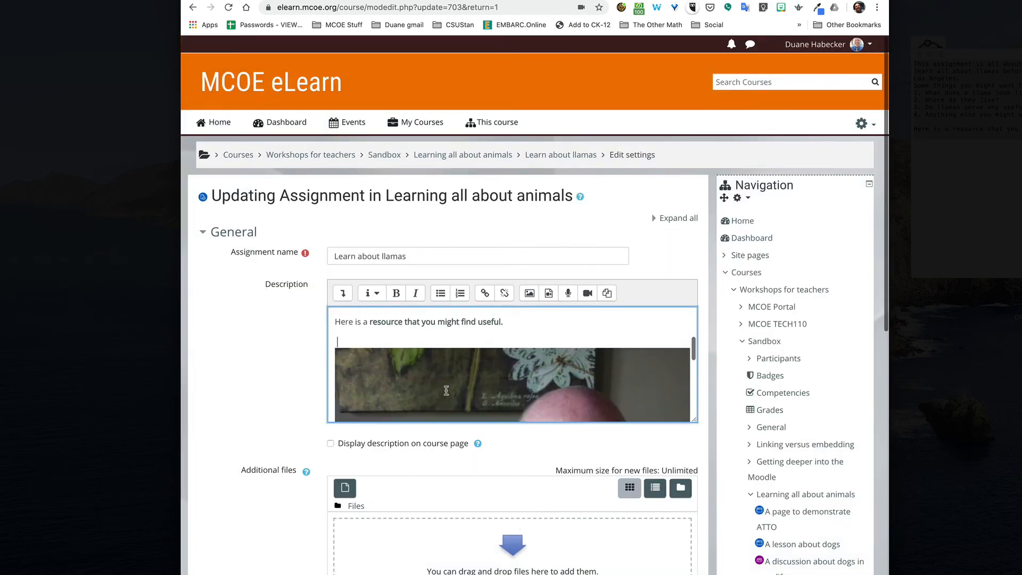
scroll(291, 417, down, 9)
scroll(290, 422, down, 5)
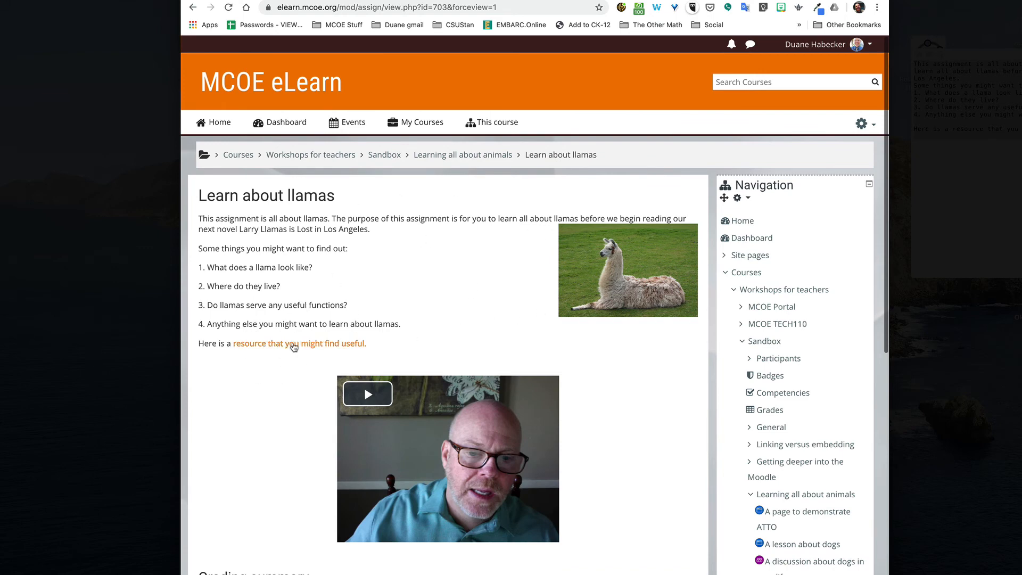
Step: Play the embedded video briefly on the assignment page, pause it, and look over the grading summary
scroll(294, 346, down, 3)
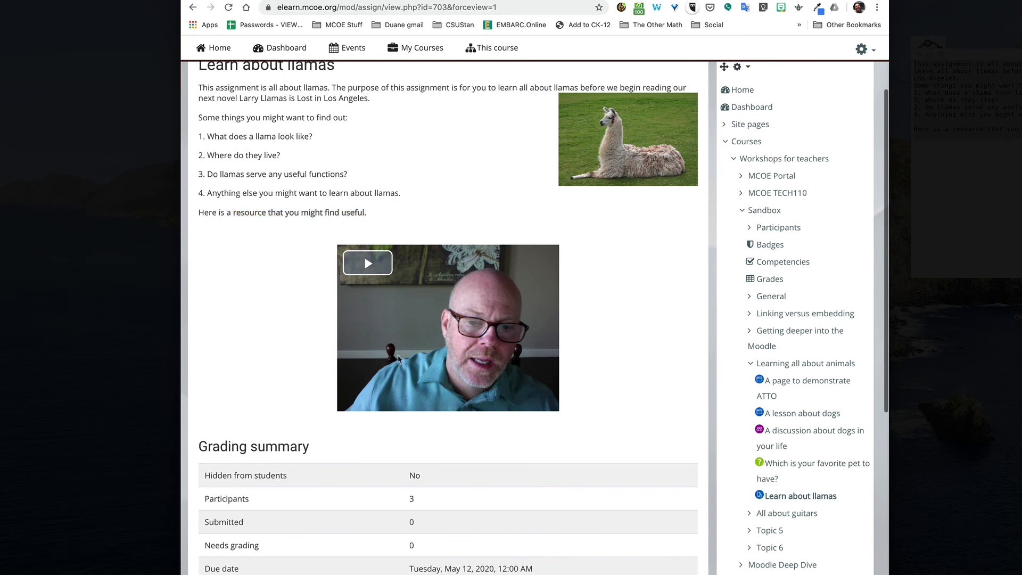
click(366, 262)
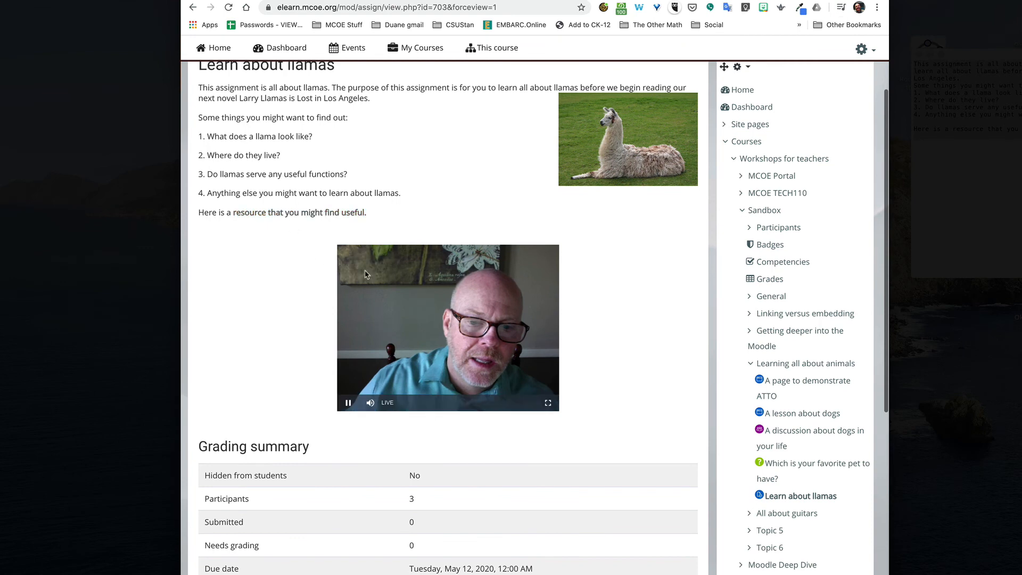
click(348, 404)
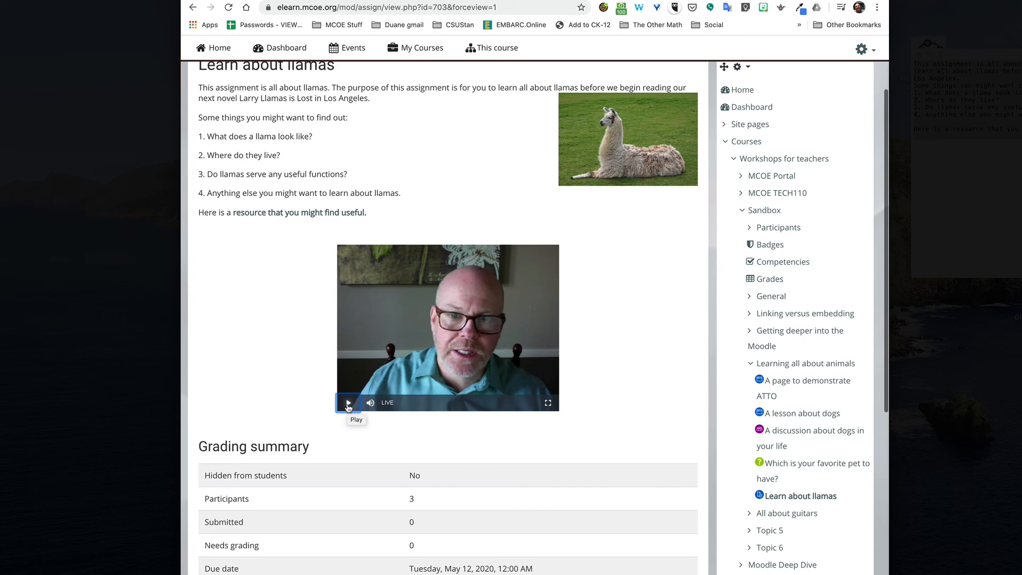
scroll(348, 406, down, 3)
scroll(348, 406, up, 2)
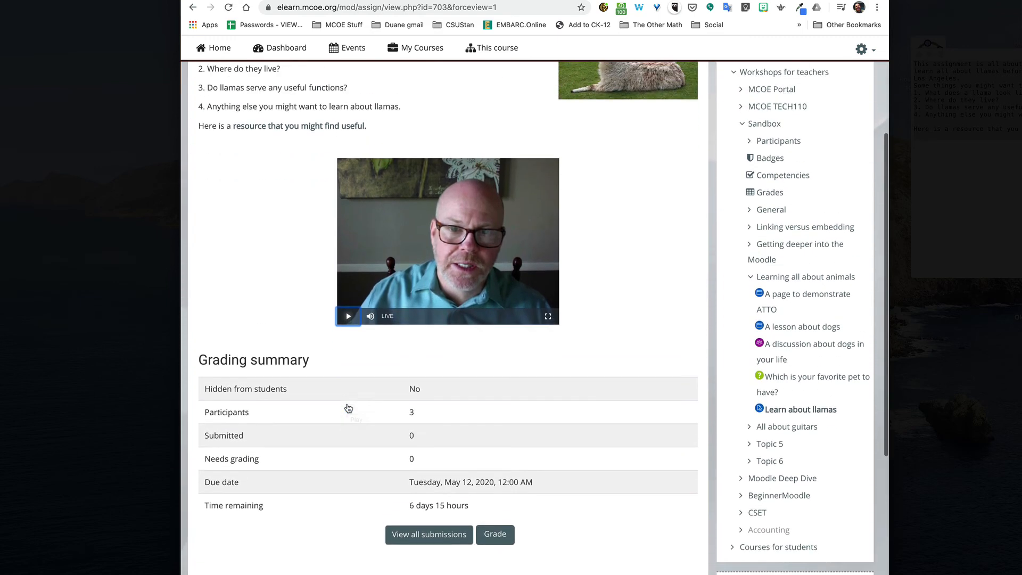
Step: Return to the "Learning all about animals" section and locate the "Learn about llamas" assignment
scroll(348, 408, up, 3)
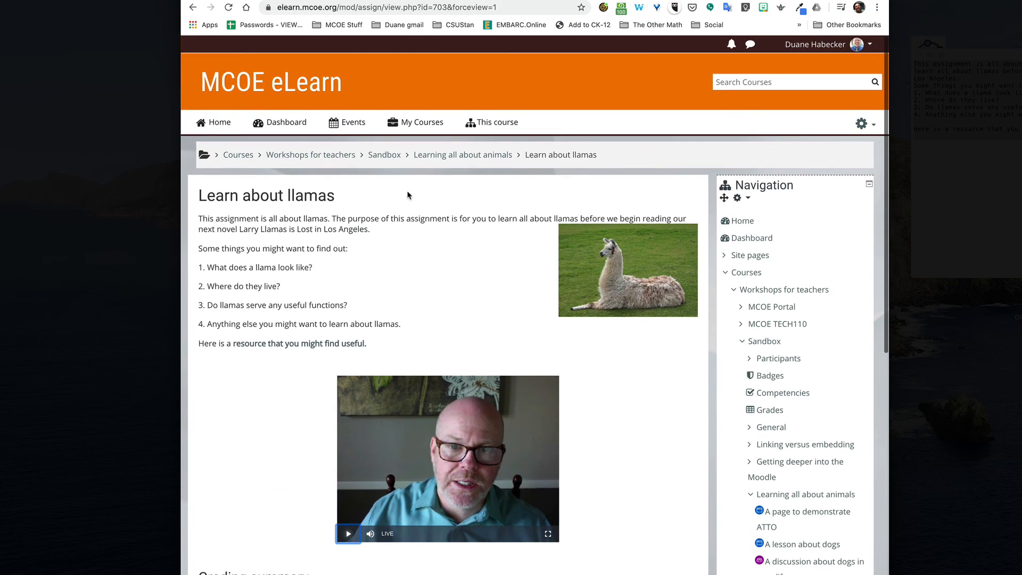
click(490, 154)
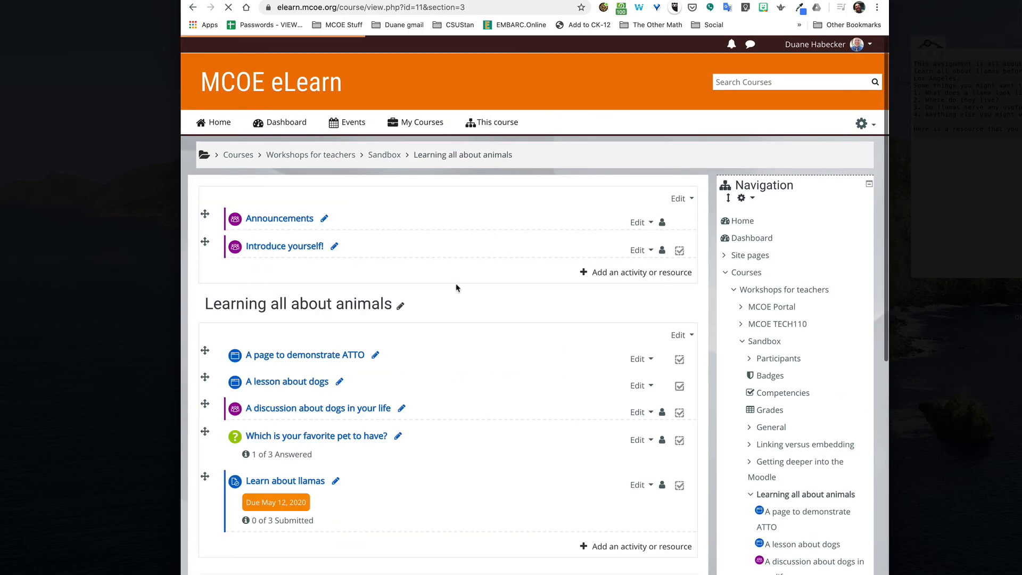
scroll(434, 338, down, 3)
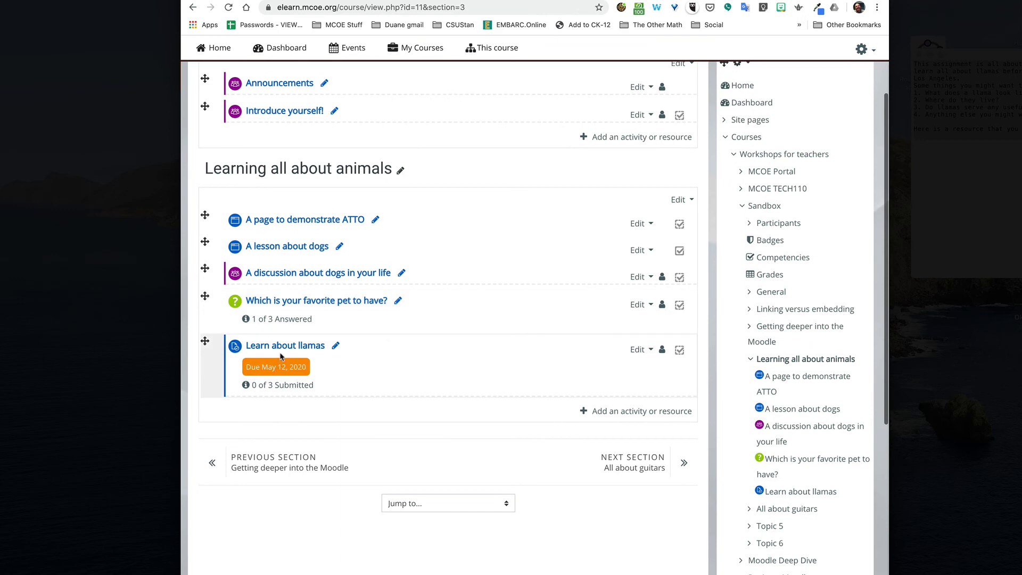
Step: Switch to Firefox, where the student account is signed in, and look through the MCOE eLearn home page
key(super+Tab)
key(super+Tab)
key(super+Tab)
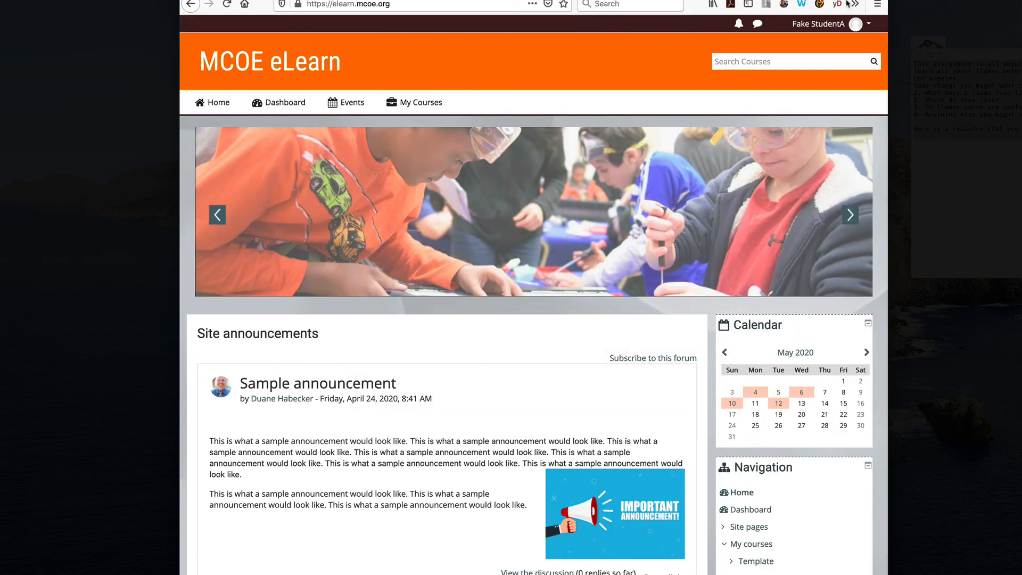
scroll(266, 239, down, 15)
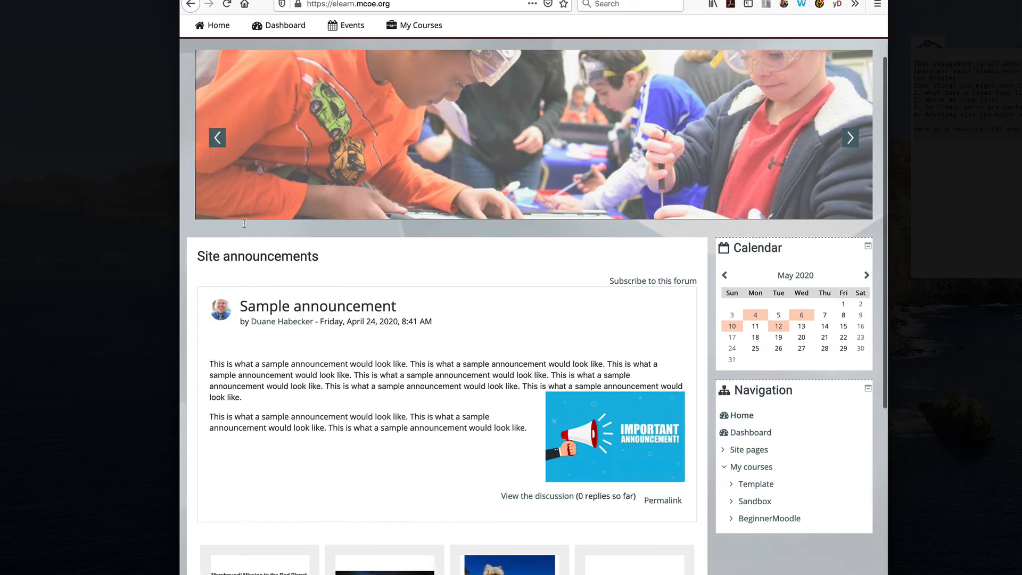
Step: Open the "Learn about llamas" assignment in the Sandbox course's "Learning all about animals" section and look over its description and submission status
click(383, 305)
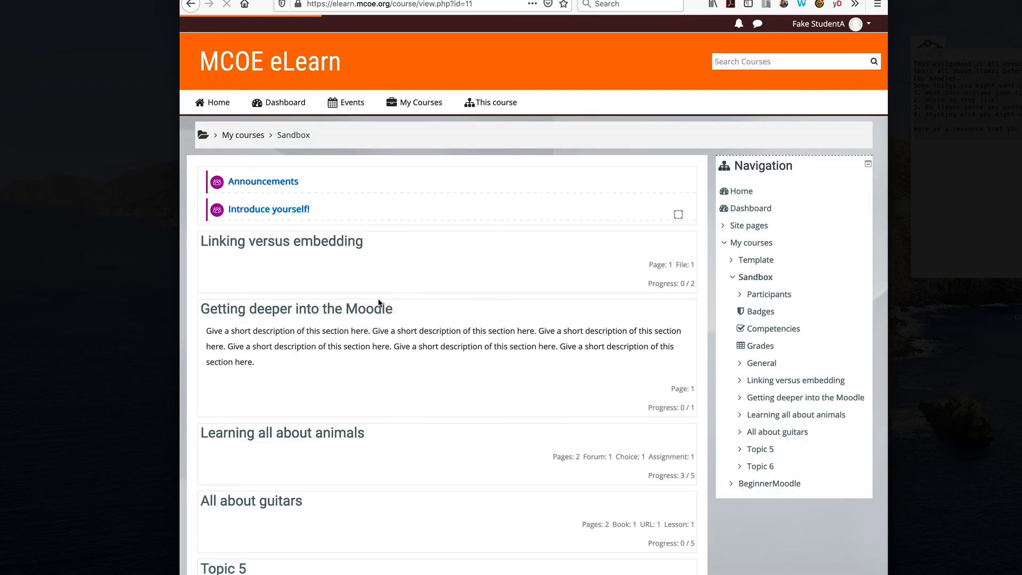
click(272, 432)
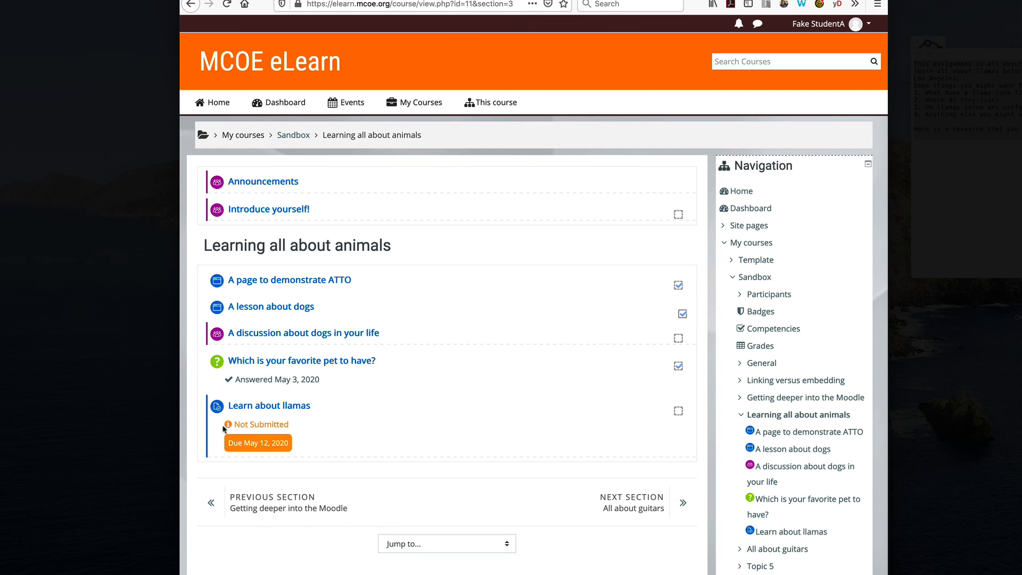
click(258, 408)
scroll(364, 320, down, 1)
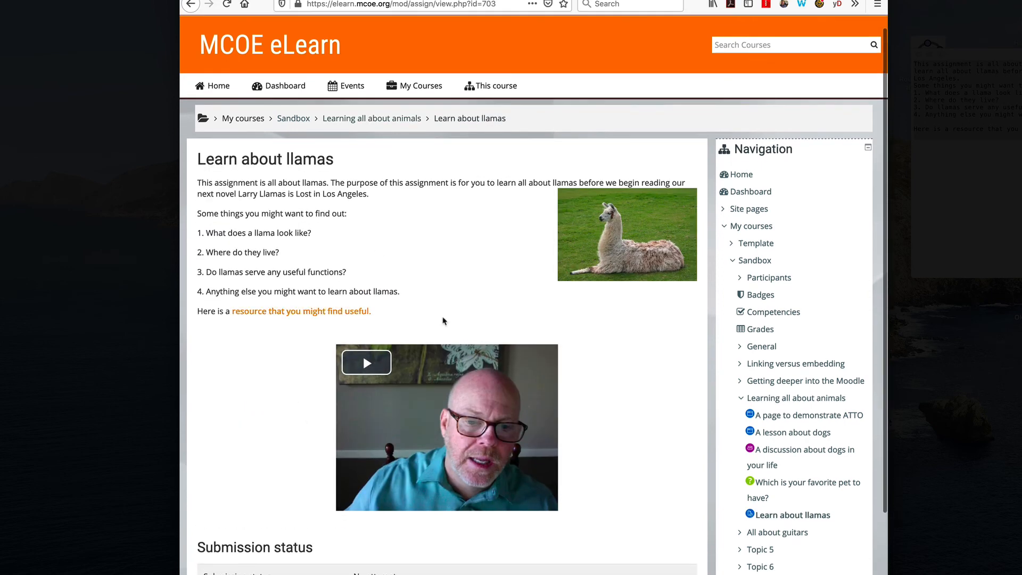
scroll(256, 271, down, 5)
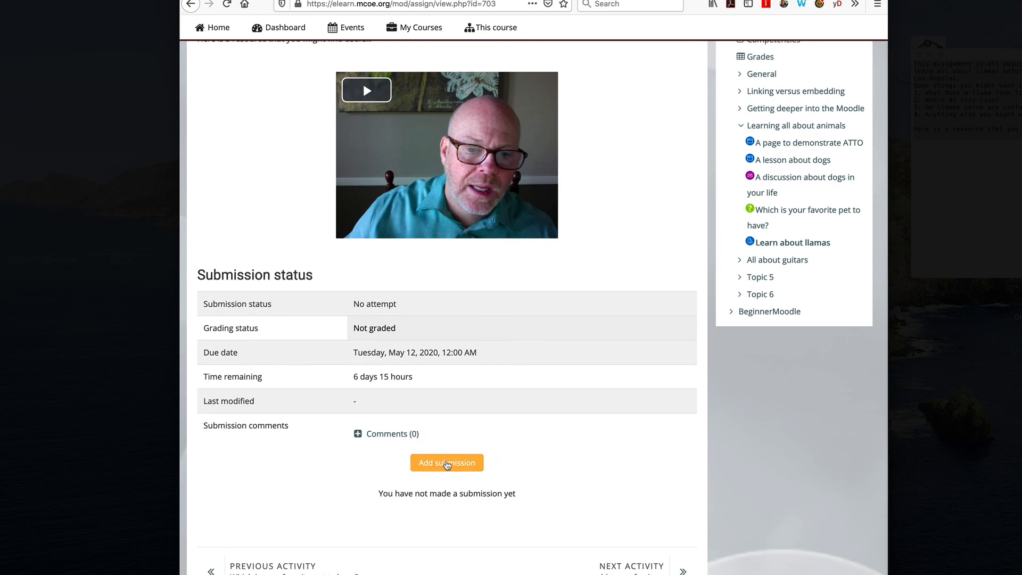
Step: Start a submission for the assignment and enter "jkhsfg kjhasdgf ouasdbljsdb ibsd" and "sdfn lkasdhbadsljhb" as two paragraphs of online text
click(447, 463)
scroll(273, 440, down, 3)
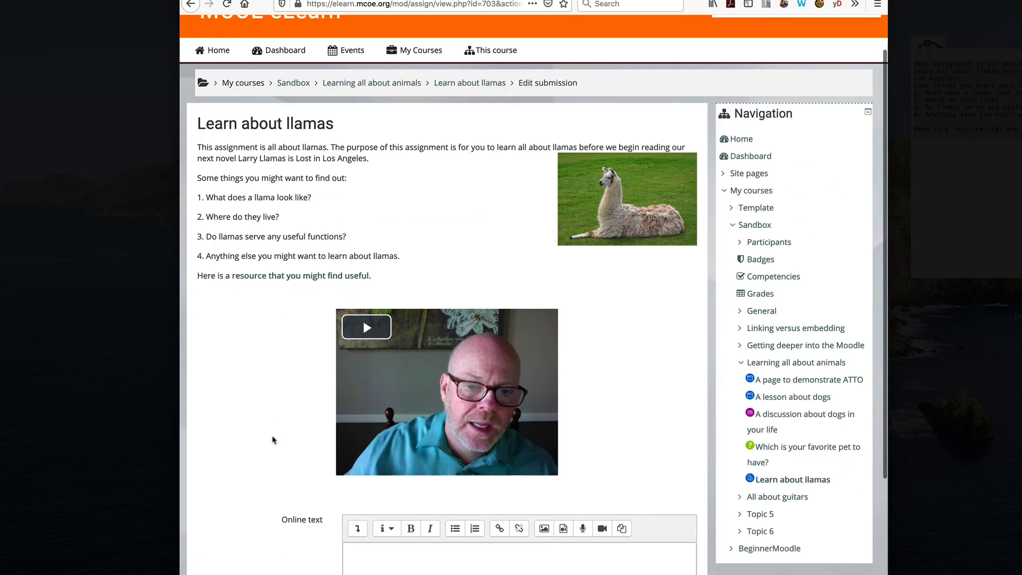
scroll(272, 439, down, 8)
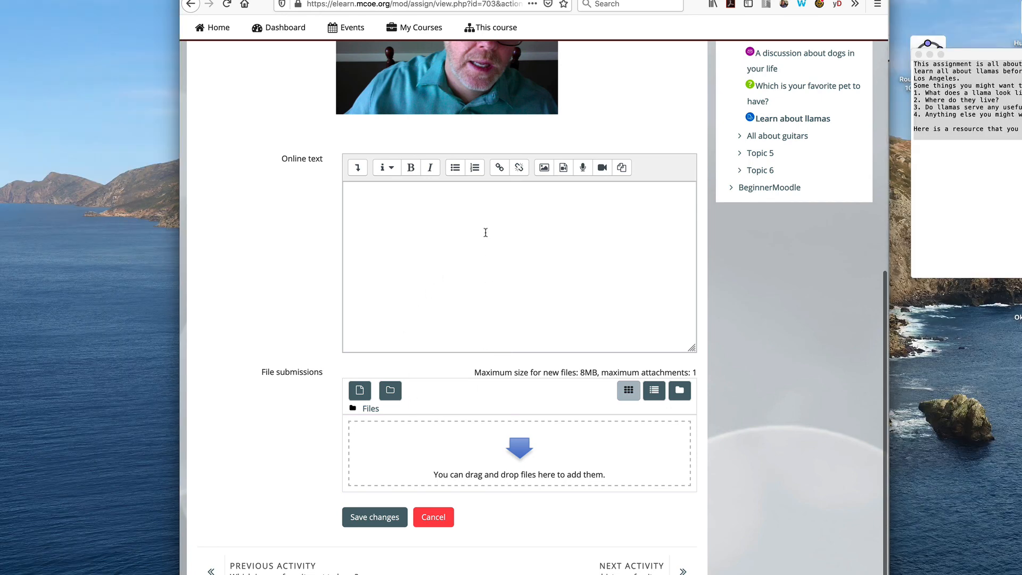
click(485, 232)
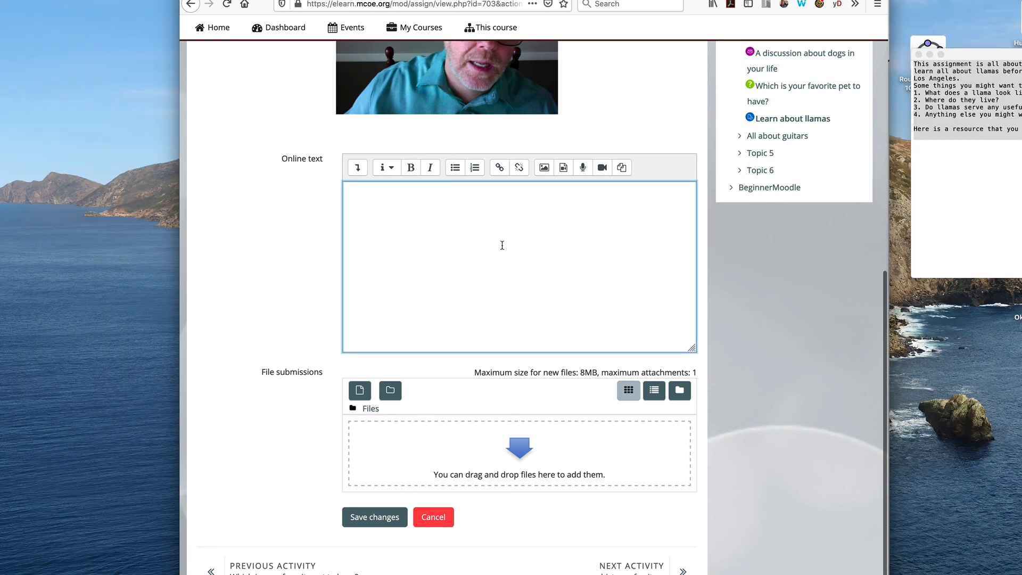
text(jkhsfg kjhasdgf ouasdbljsdb ibsd)
key(Return)
text(sdfn lkasd)
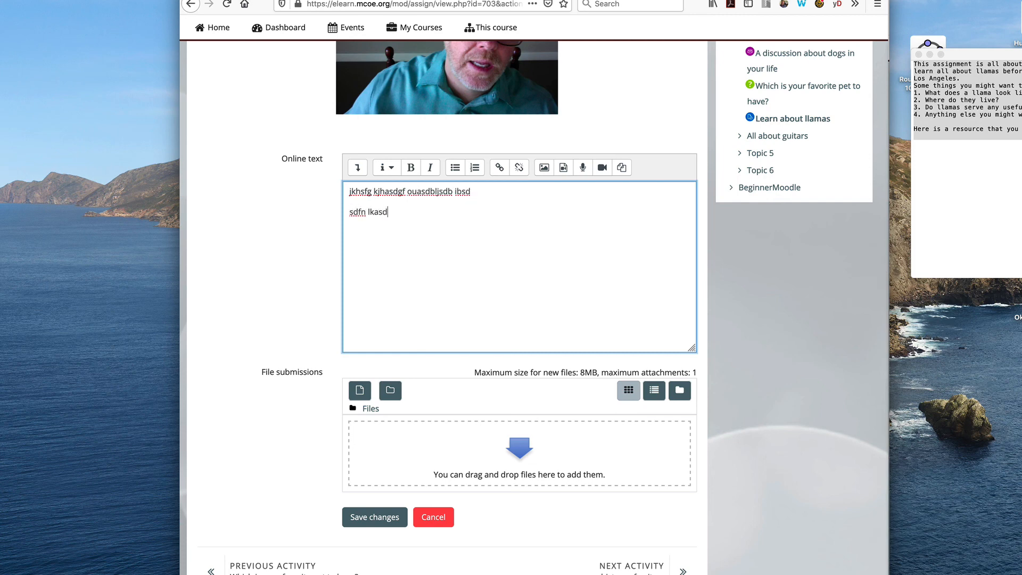
text(hbadsljhb)
key(Return)
Step: Look over the submission form together with the assignment's instructions and embedded video
scroll(368, 259, up, 3)
scroll(367, 259, up, 3)
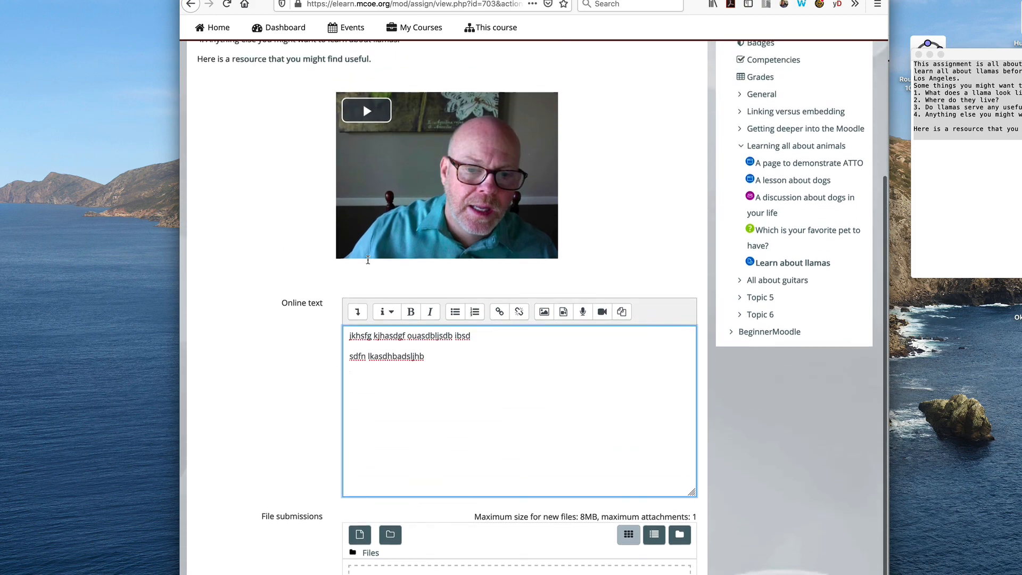
scroll(368, 259, down, 3)
scroll(367, 259, up, 3)
scroll(367, 260, down, 3)
scroll(367, 259, up, 10)
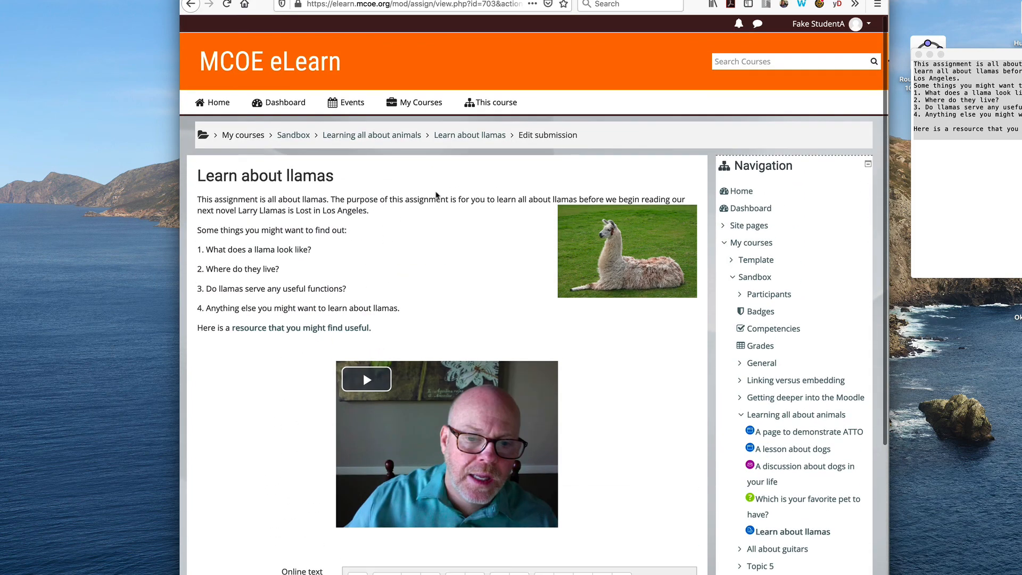
Step: Switch to Chrome, where the teacher's view of the "Learning all about animals" section is open
key(super+Tab)
key(super+Tab)
key(super+Tab)
key(super+Tab)
key(super+Tab)
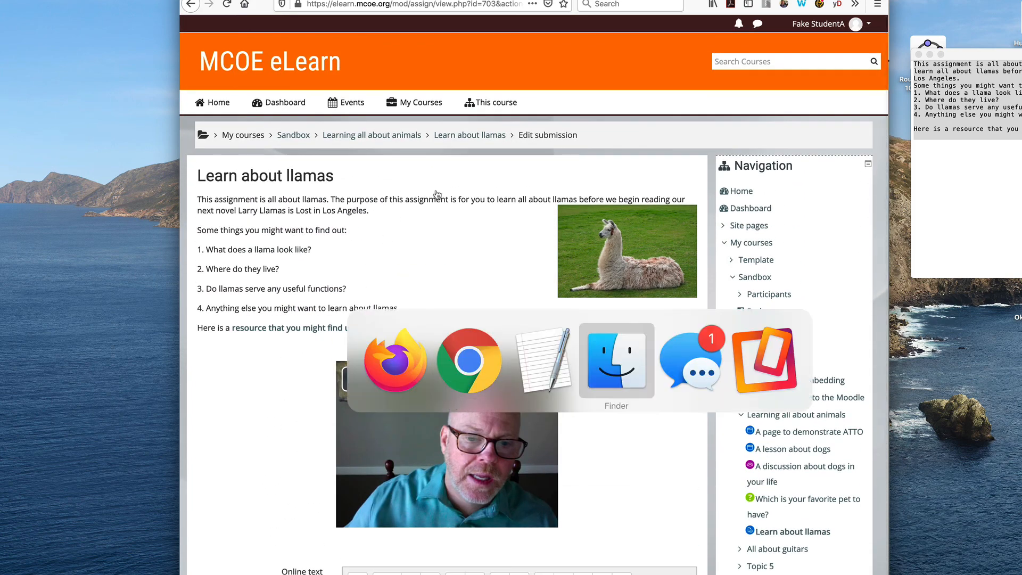
key(super+Tab)
key(super+Tab)
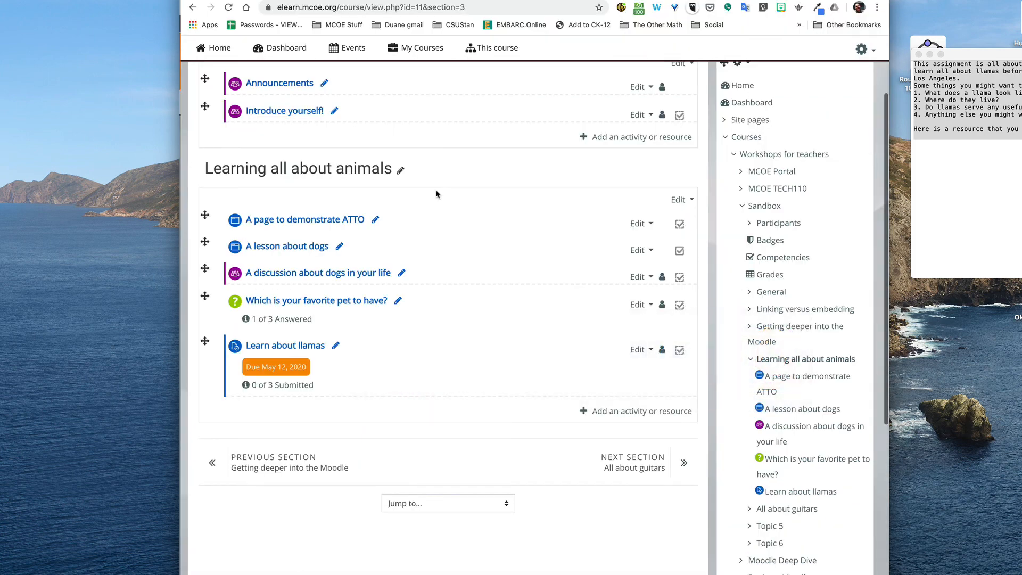